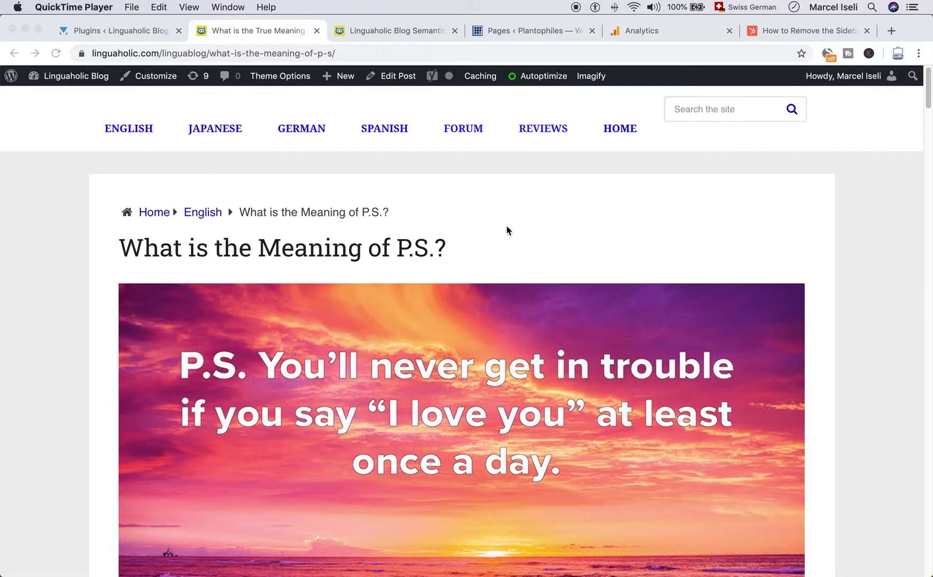
Open the "What is the Meaning of P.S.?" post for editing and go to its Sidebar settings
left_click(338, 52)
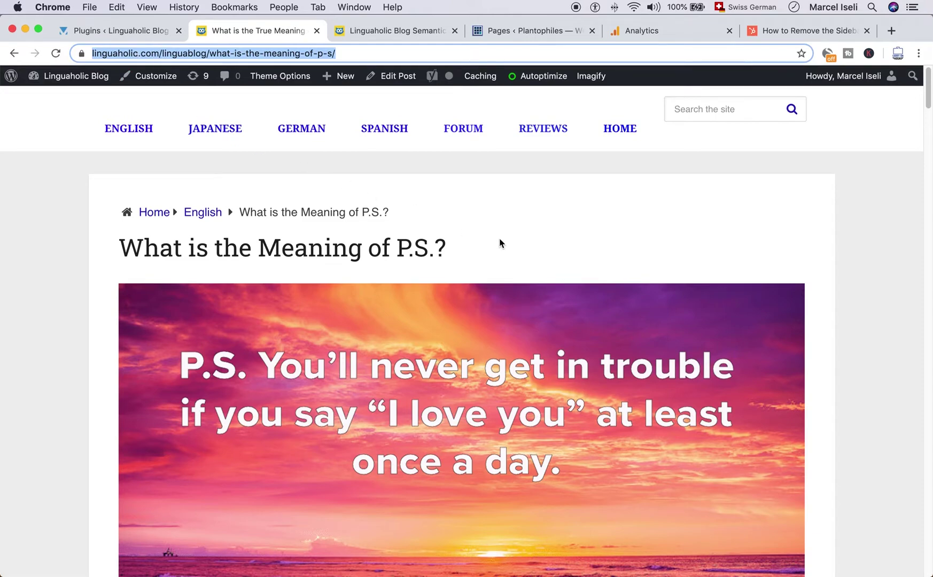
scroll(499, 244, "down", 10)
scroll(537, 231, "up", 10)
left_click(407, 78)
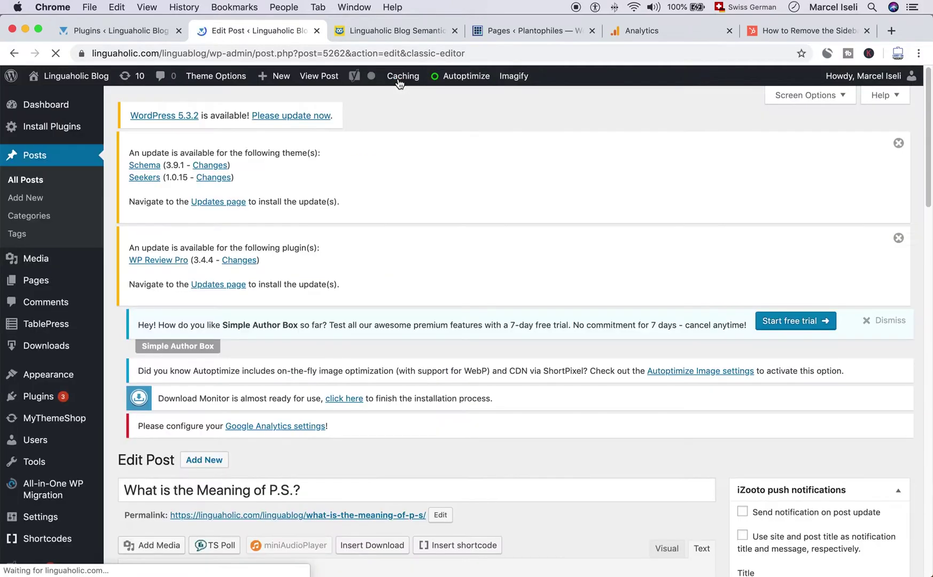
scroll(732, 193, "down", 4)
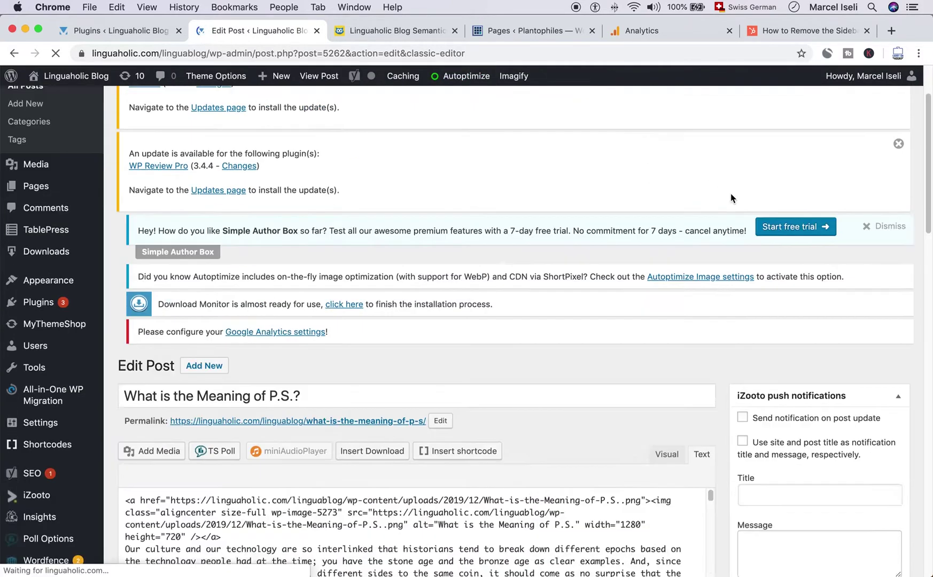
scroll(743, 189, "down", 5)
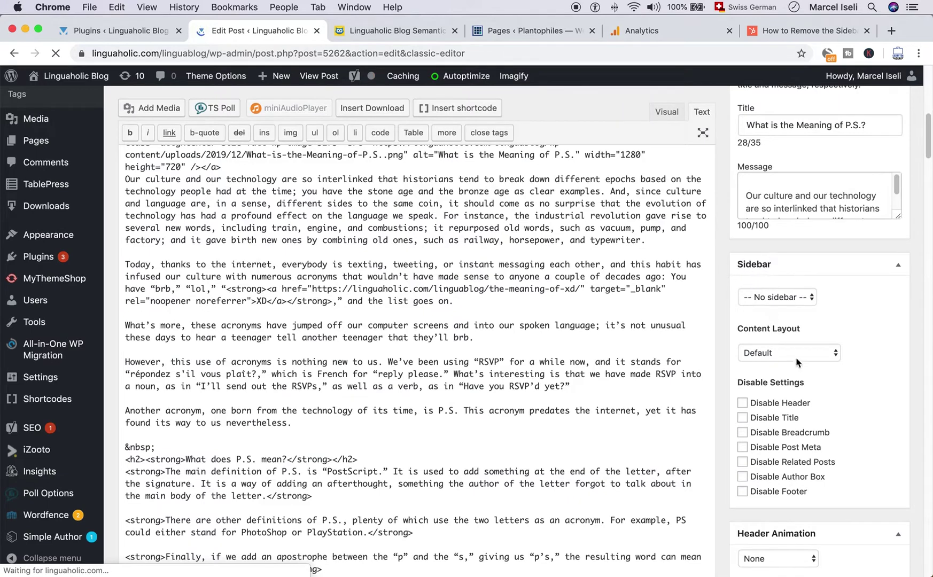
Examine the sidebar choices available for this post without changing the selection
left_click(803, 303)
left_click(861, 320)
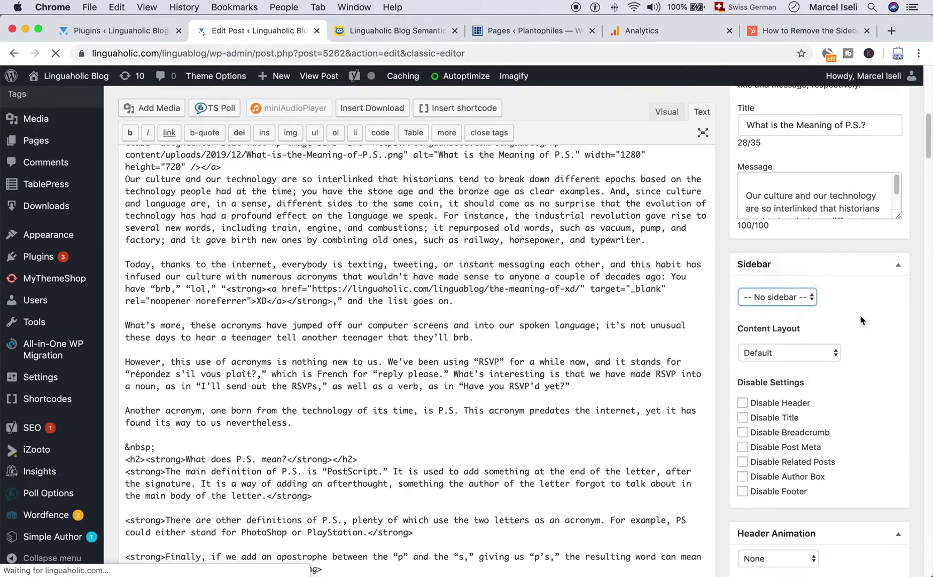
left_click(794, 297)
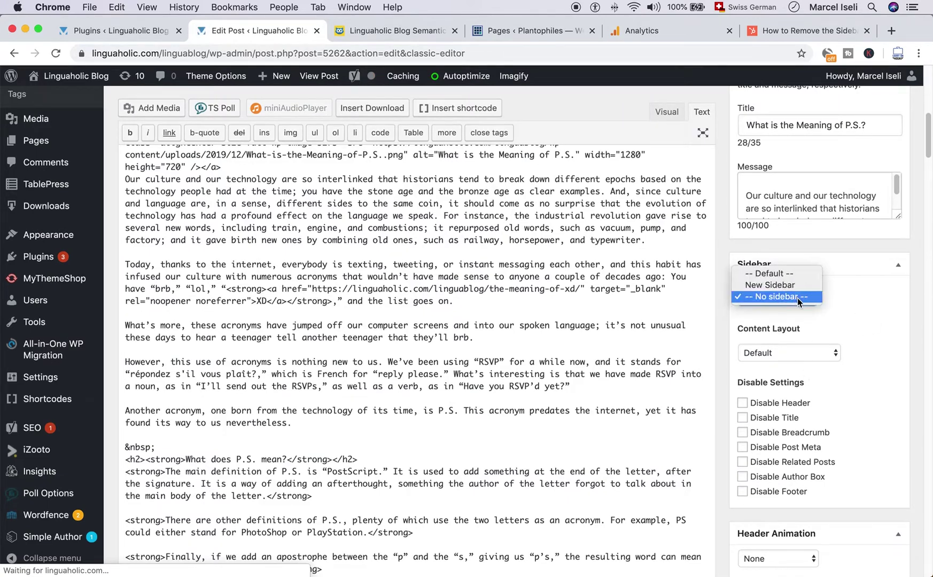
left_click(797, 297)
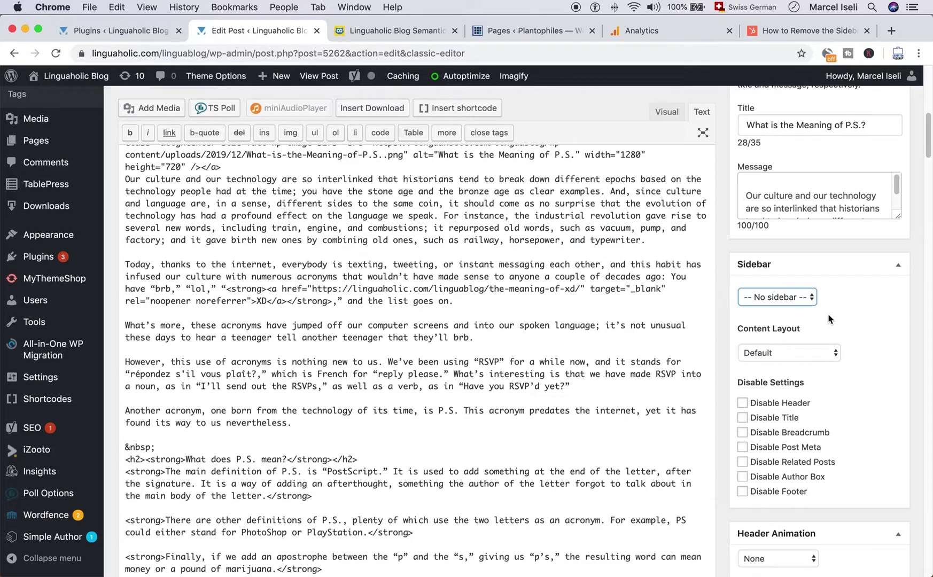
left_click(790, 295)
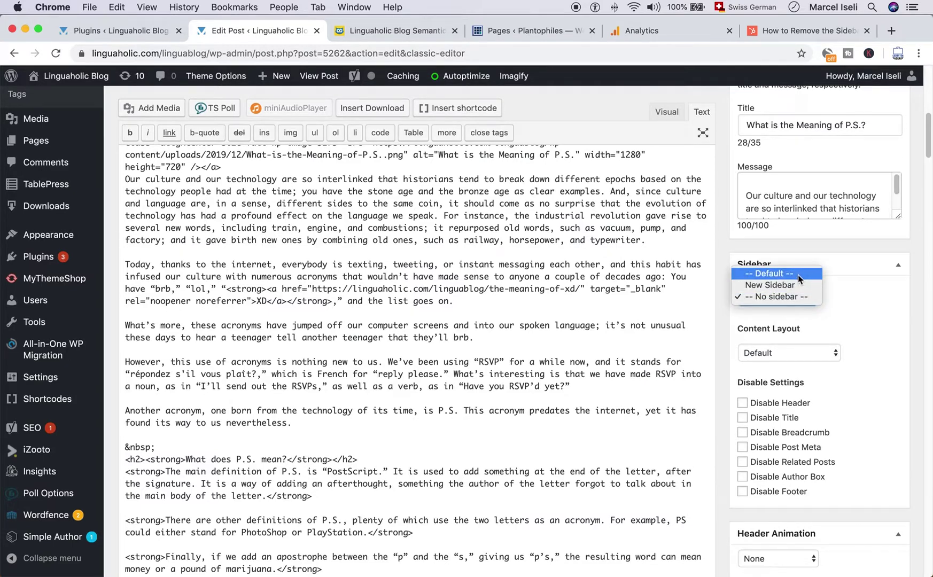
left_click(877, 319)
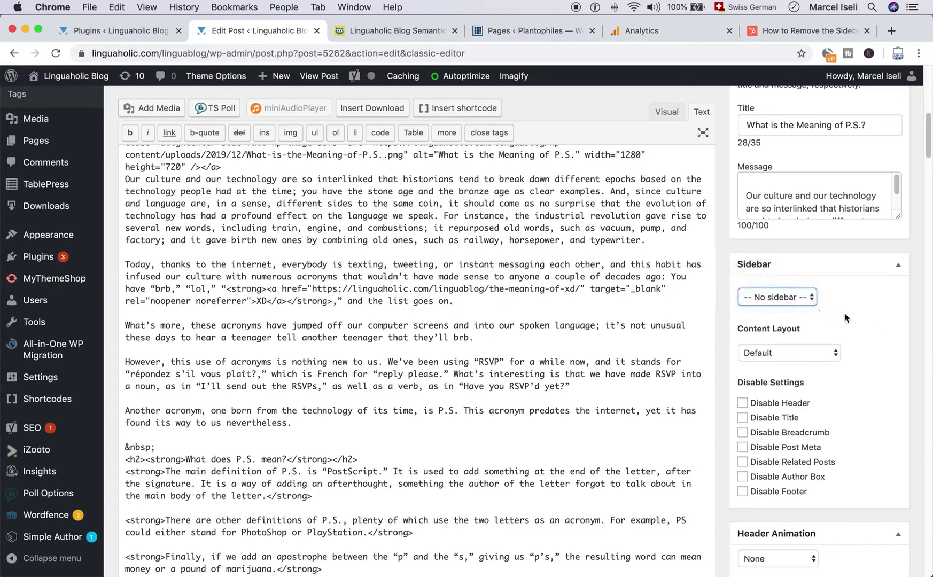
left_click(789, 297)
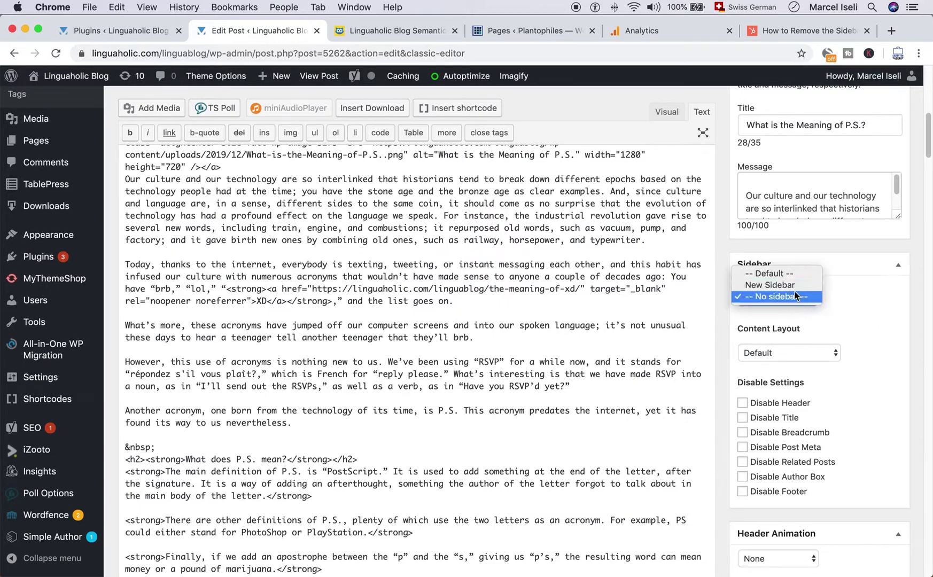
left_click(866, 313)
Set the post's sidebar to "-- Default --" and update the post
scroll(871, 340, "down", 5)
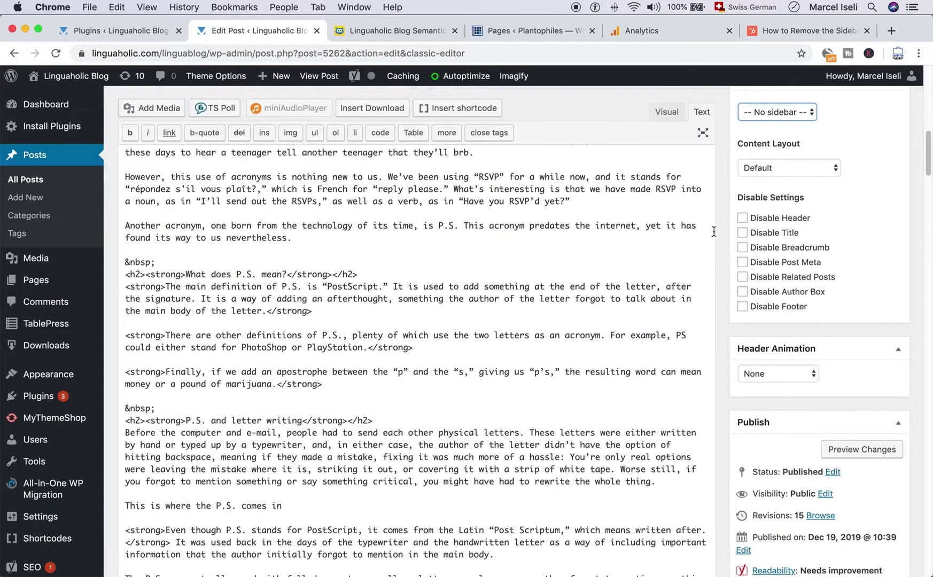
scroll(748, 214, "up", 3)
left_click(792, 222)
left_click(788, 203)
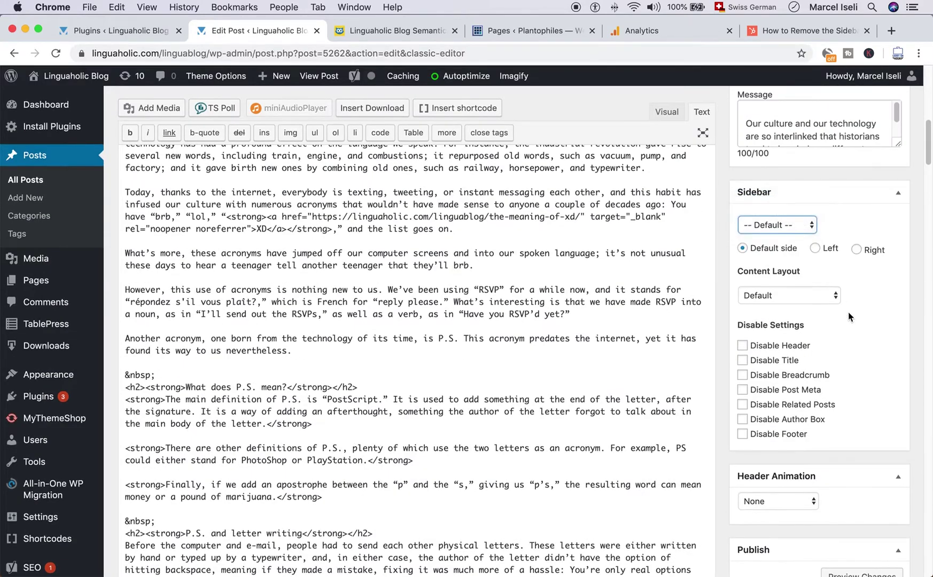
scroll(849, 317, "up", 5)
scroll(849, 320, "down", 10)
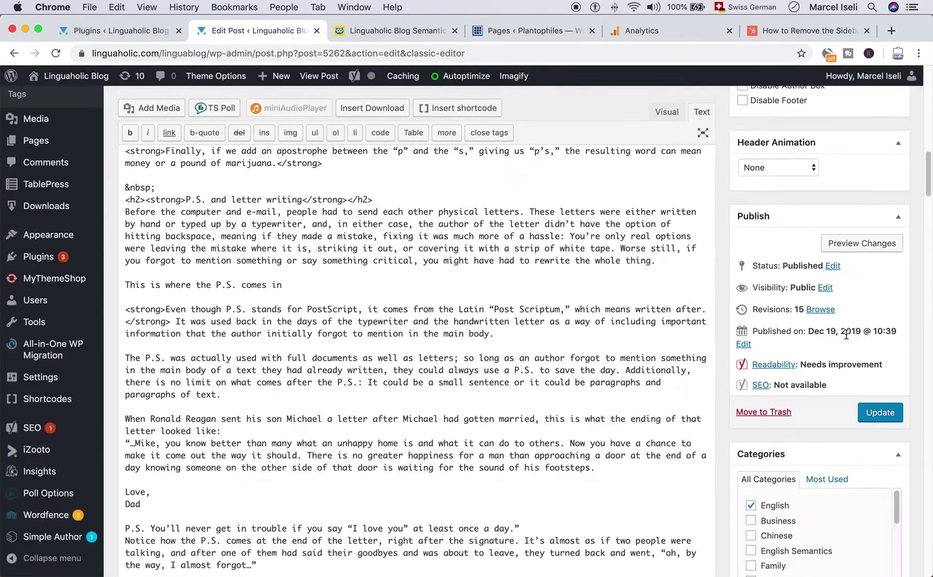
left_click(877, 414)
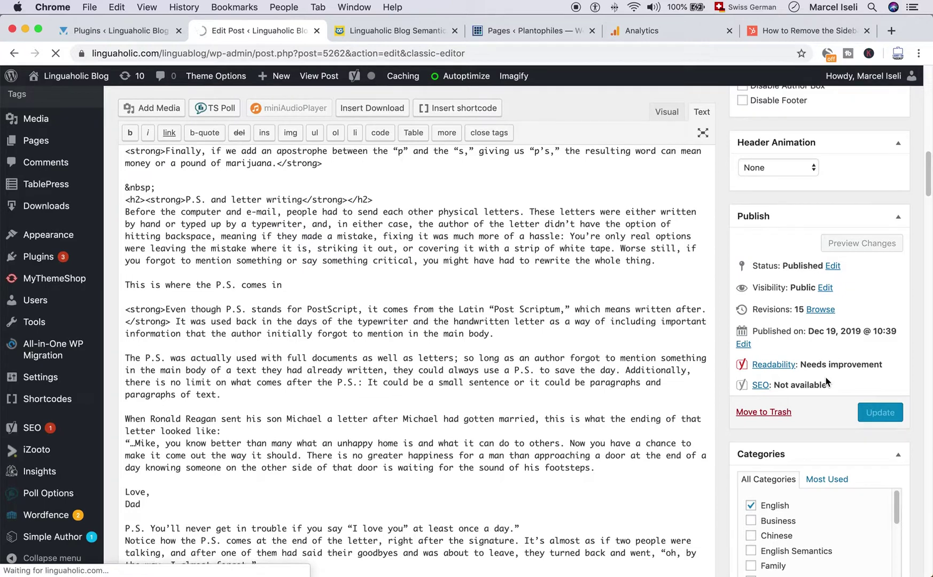
Check in the post editor's screen options whether the Sidebar box is enabled, and collapse the options again
scroll(841, 297, "up", 10)
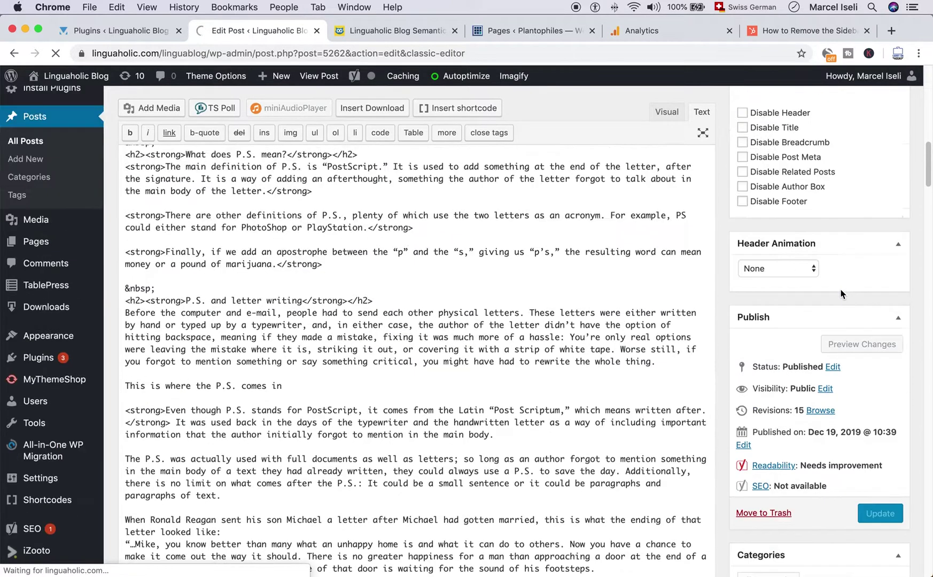
scroll(830, 286, "up", 10)
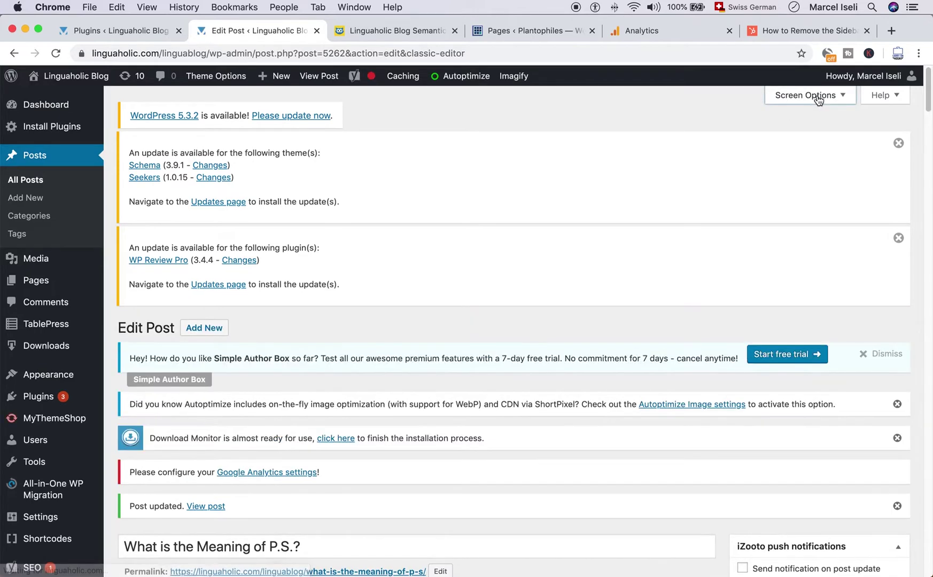
left_click(816, 96)
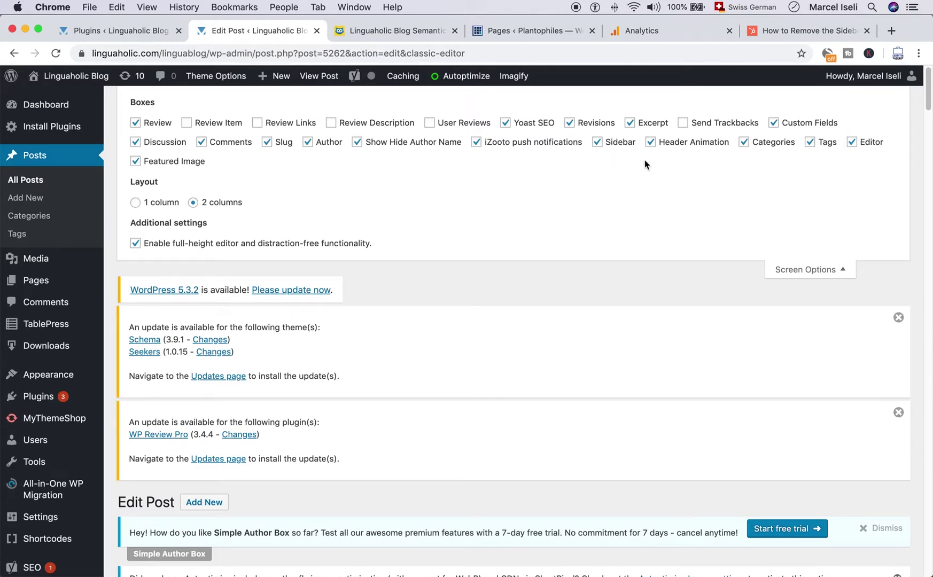
scroll(707, 261, "down", 8)
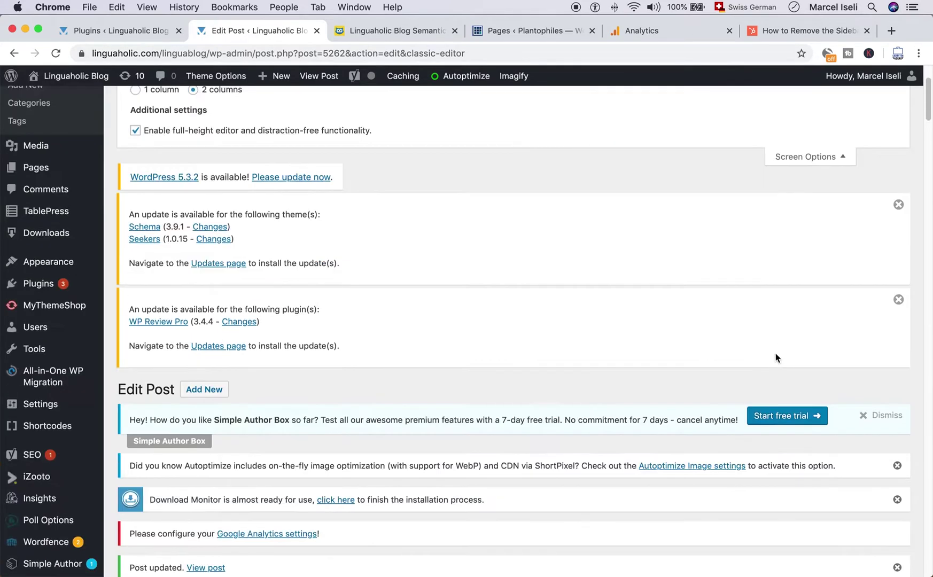
scroll(744, 418, "up", 8)
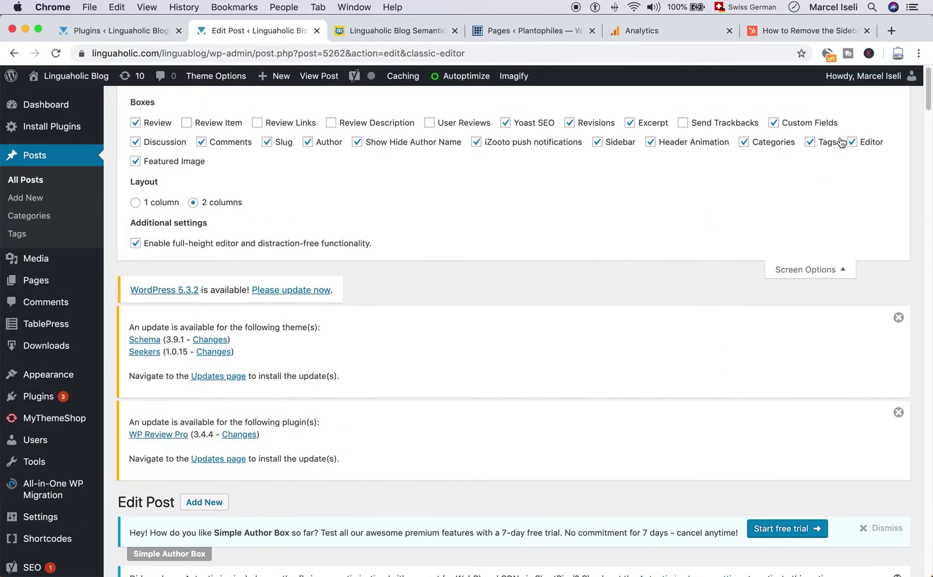
left_click(817, 270)
scroll(860, 320, "down", 2)
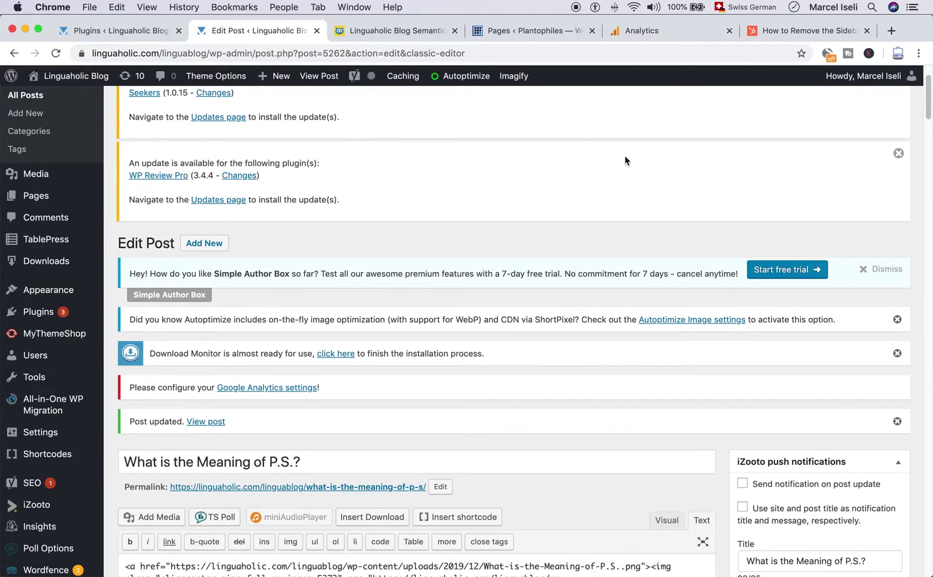
View the published post and examine the sidebar content beside the article
left_click(319, 76)
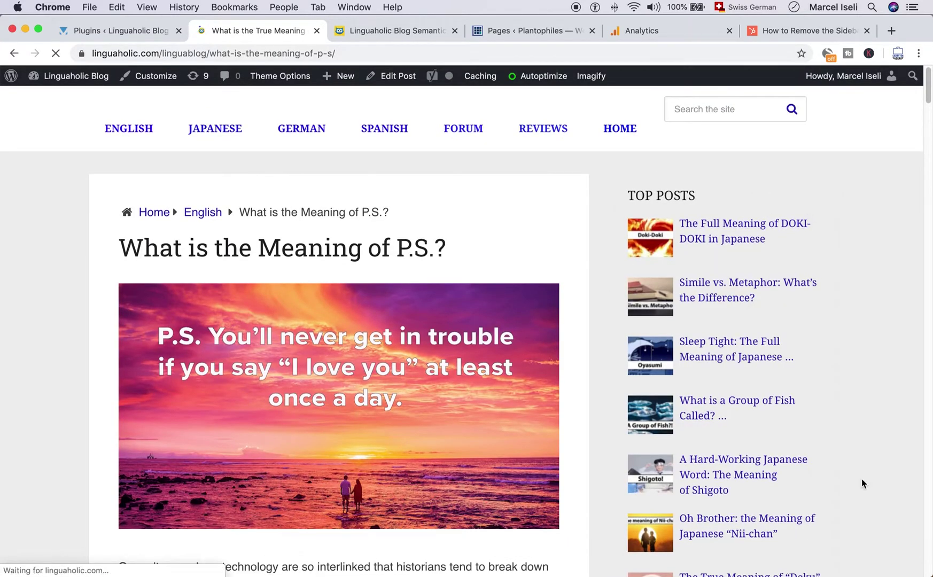
scroll(808, 270, "down", 3)
scroll(802, 251, "down", 5)
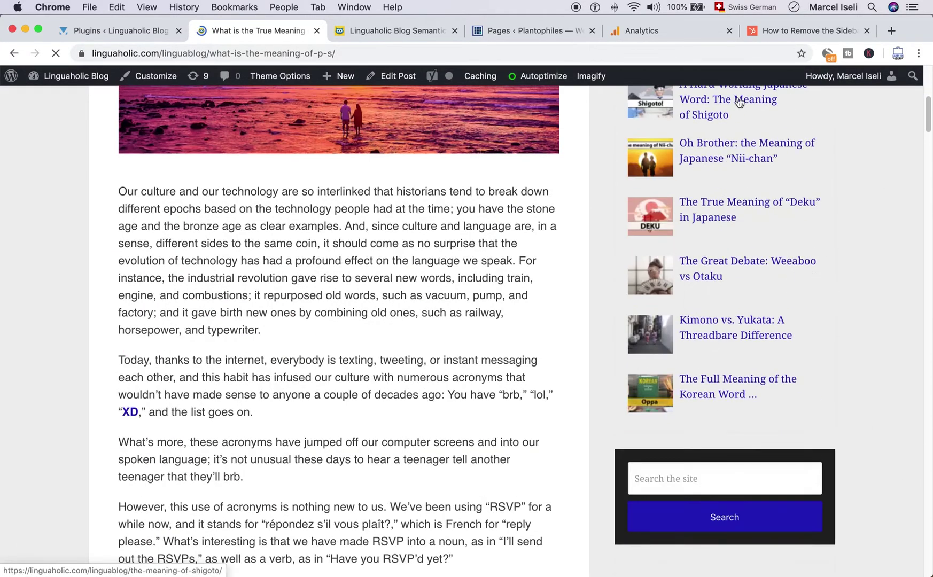
scroll(814, 299, "down", 4)
scroll(710, 454, "down", 3)
scroll(715, 462, "up", 12)
scroll(722, 363, "down", 4)
scroll(694, 371, "up", 4)
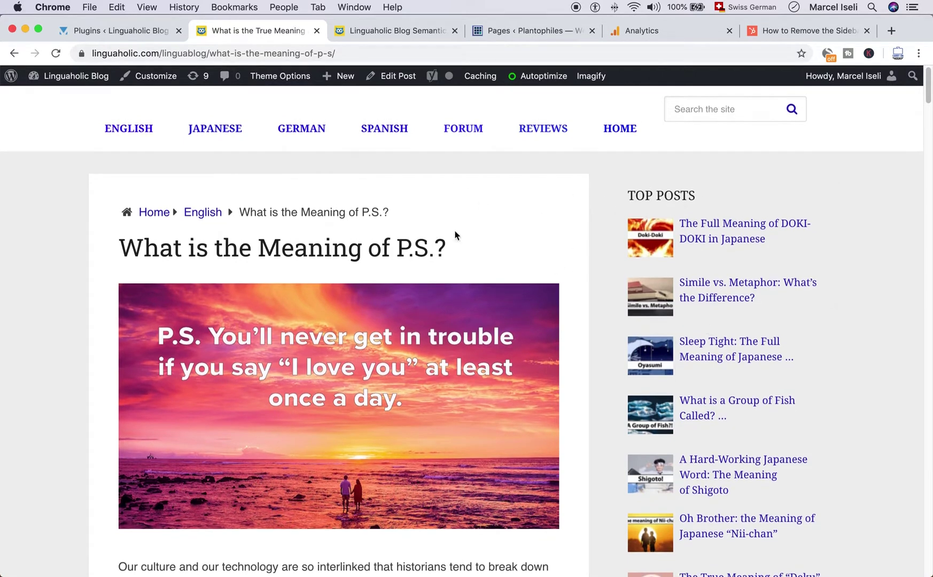
Go to the site's dashboard and open the Widgets page at the default Sidebar area
left_click(80, 75)
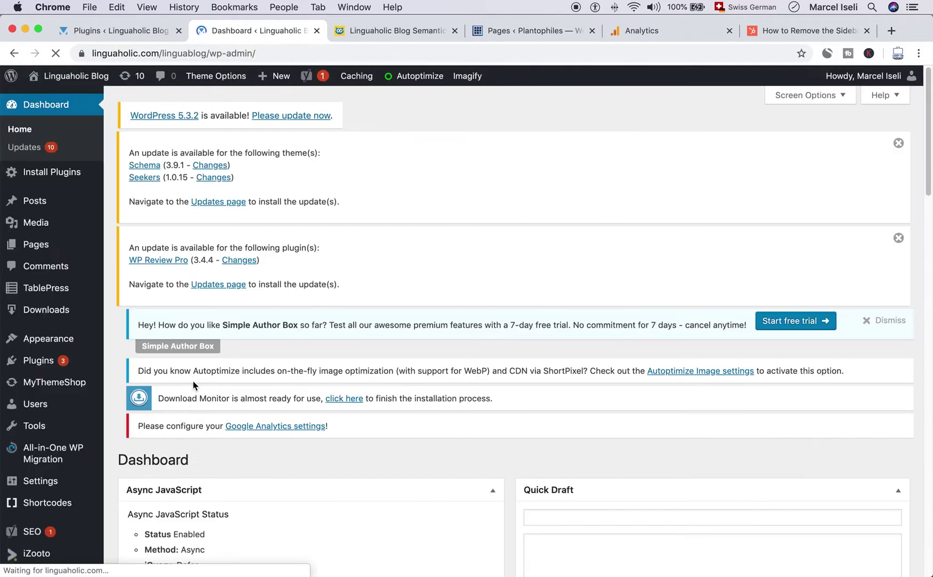
mouse_move(75, 339)
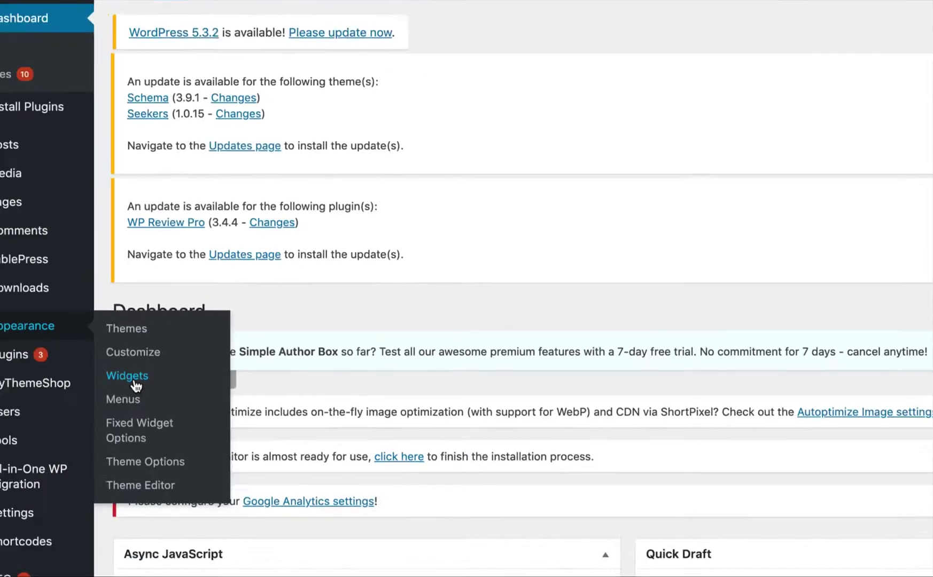
left_click(138, 393)
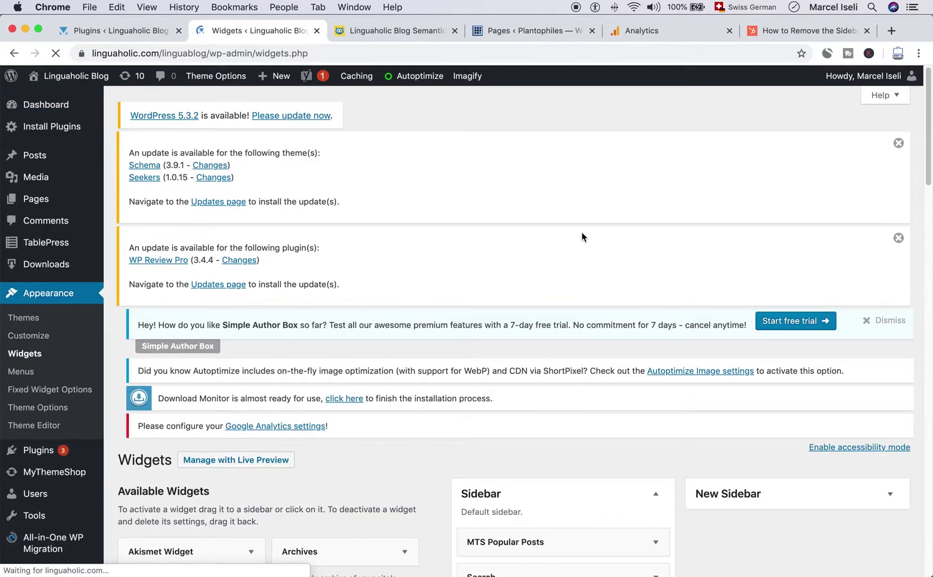
scroll(686, 213, "down", 7)
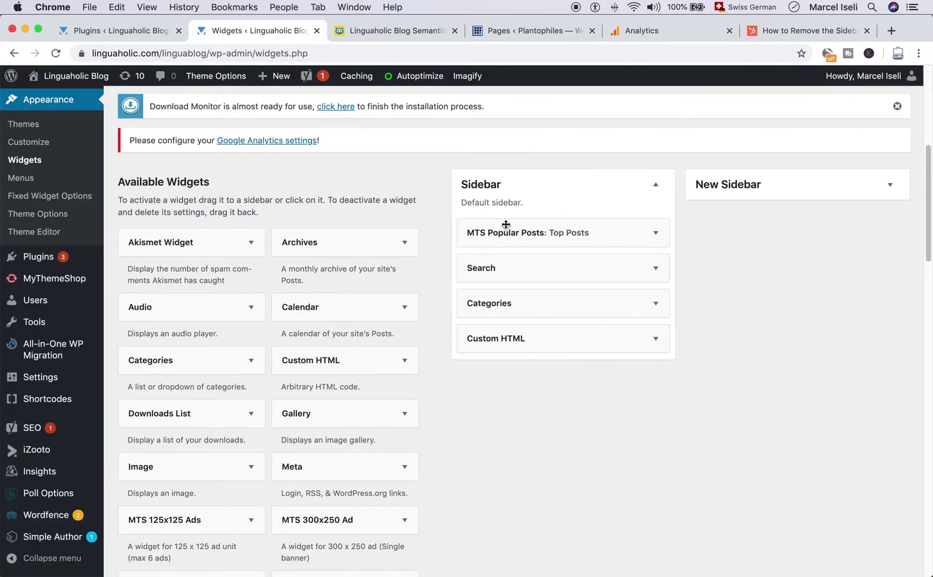
scroll(554, 369, "down", 1)
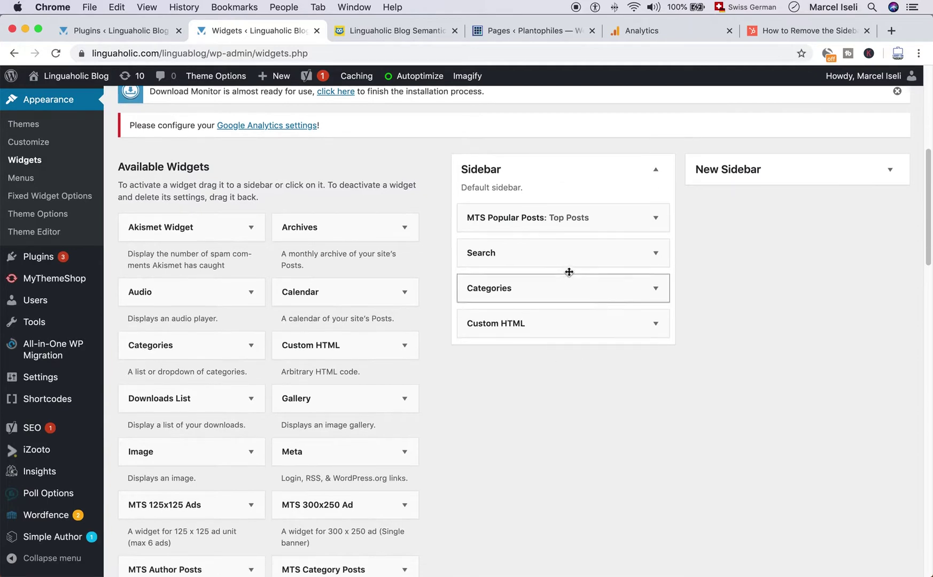
Inspect the settings of the MTS Popular Posts and Search widgets in the default sidebar, collapsing each one again
left_click(655, 220)
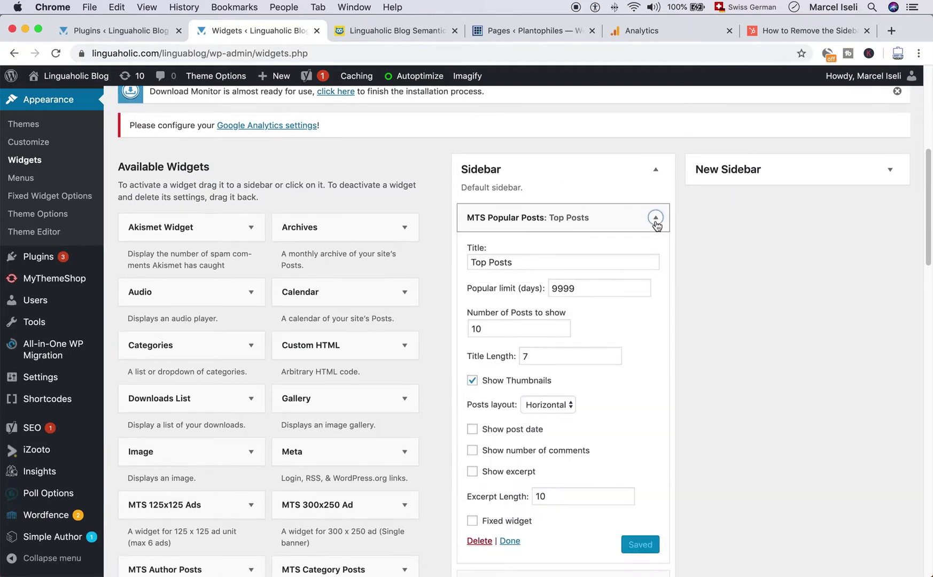
left_click(656, 222)
left_click(655, 253)
left_click(656, 254)
scroll(631, 291, "down", 4)
scroll(646, 313, "up", 4)
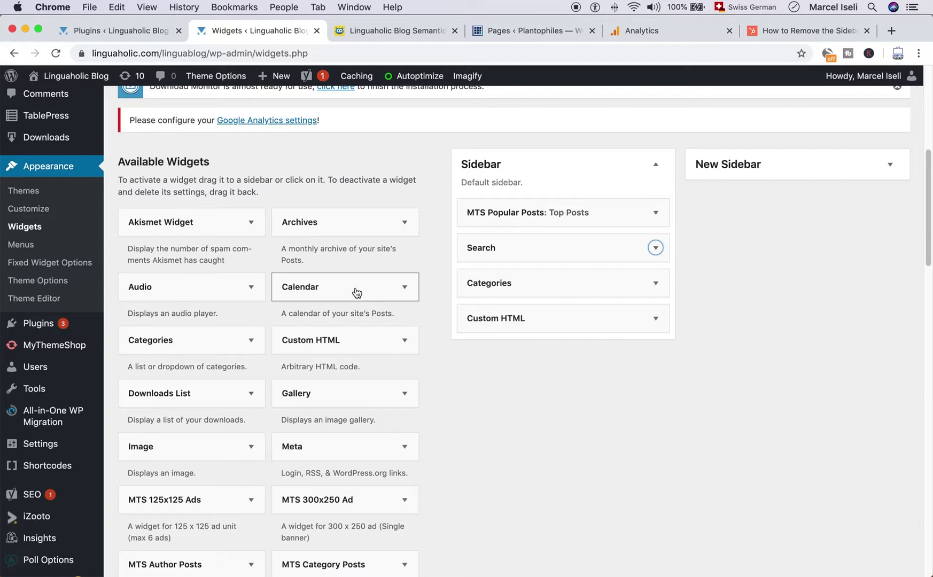
Open the Theme Options page and go to its Sidebars settings with the custom sidebars
scroll(421, 213, "up", 7)
scroll(486, 203, "down", 4)
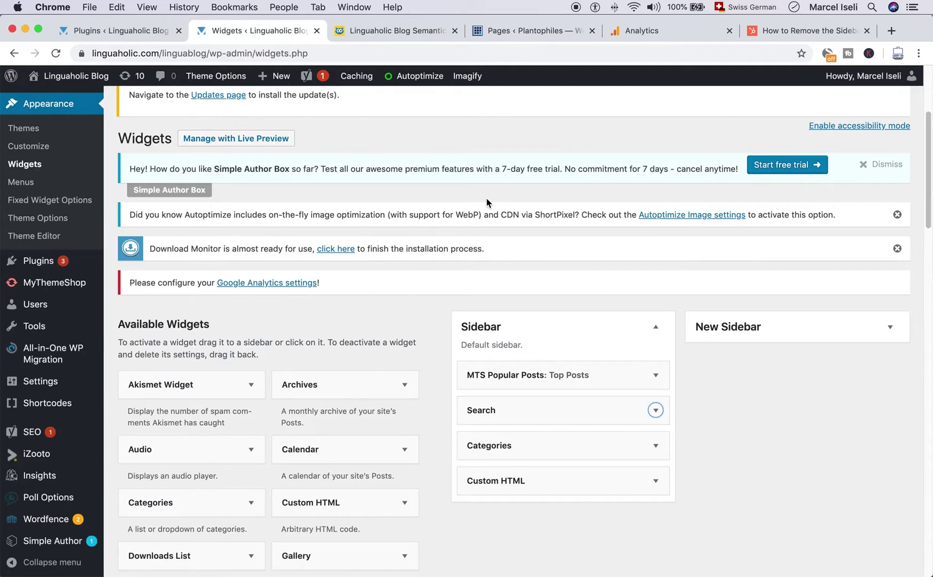
scroll(485, 199, "up", 5)
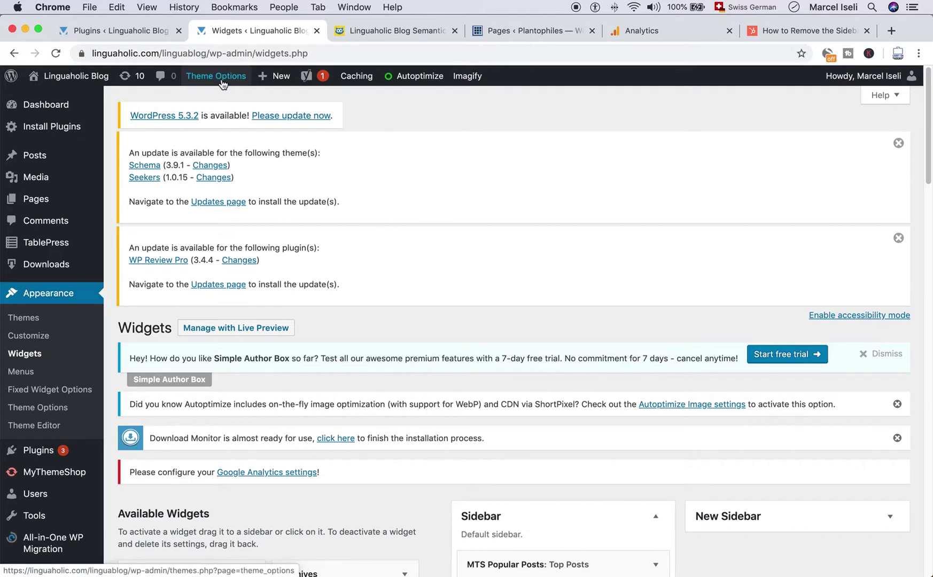
left_click(198, 80)
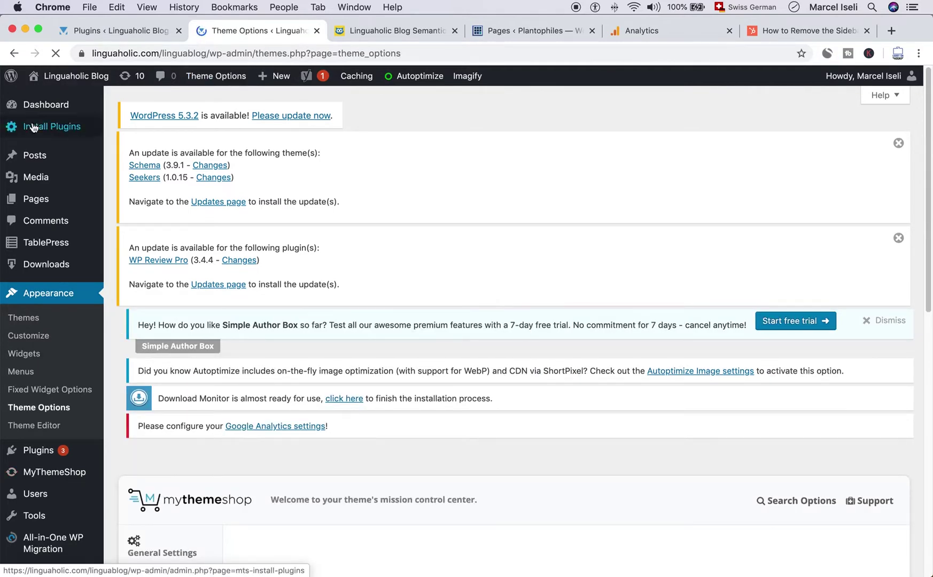
scroll(27, 454, "down", 3)
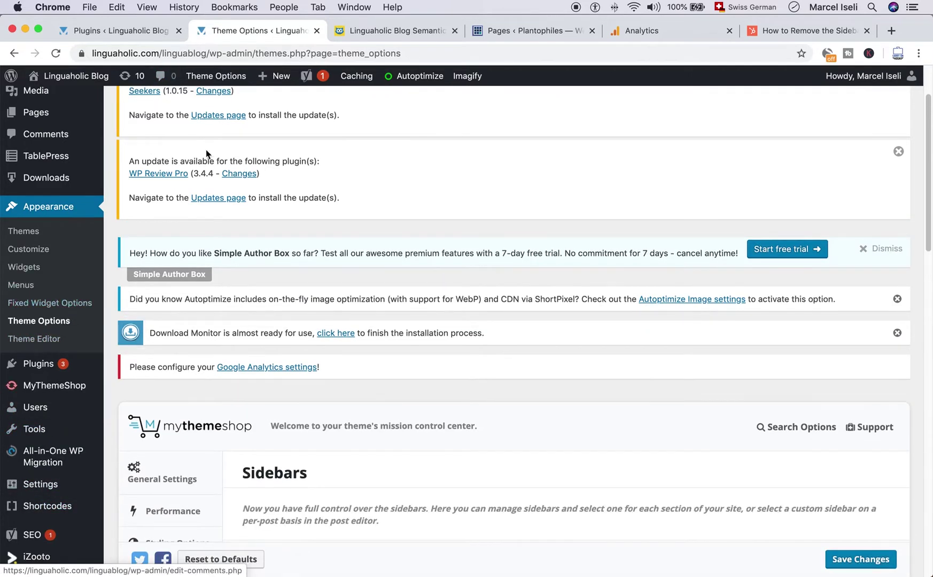
scroll(238, 204, "down", 2)
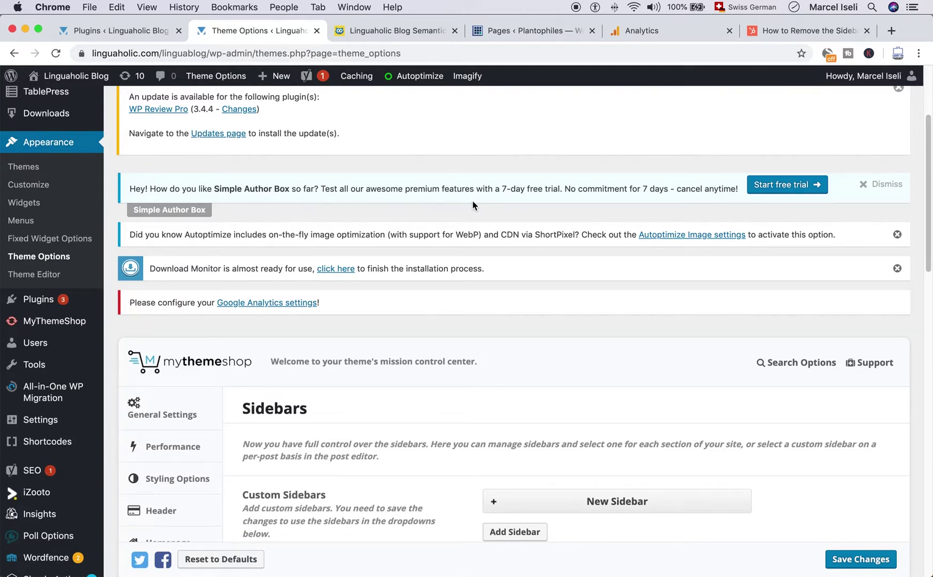
Examine the theme's Sidebars settings, including the custom sidebars and the sidebar choices for homepage, single post, single page and archive
scroll(472, 206, "down", 6)
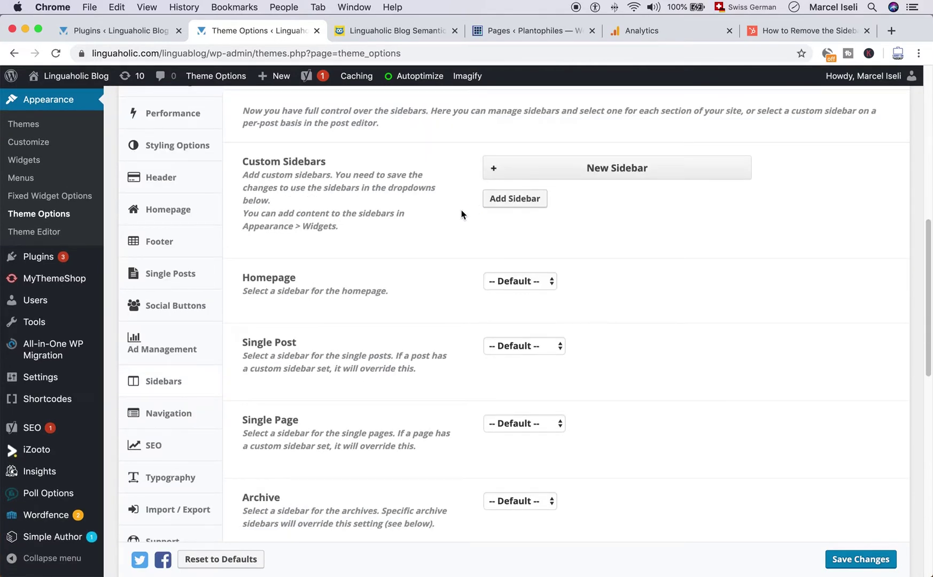
left_click(186, 364)
left_click(170, 382)
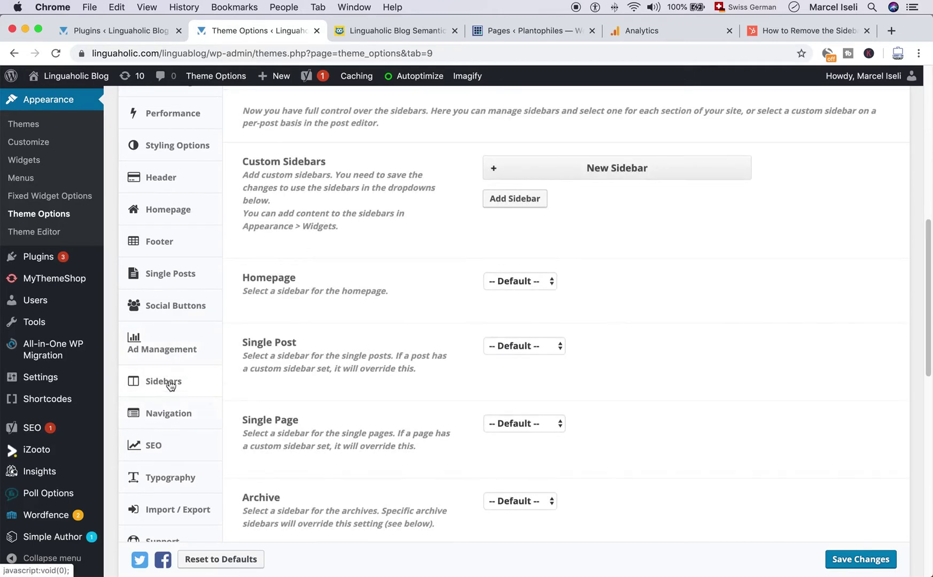
scroll(385, 442, "up", 1)
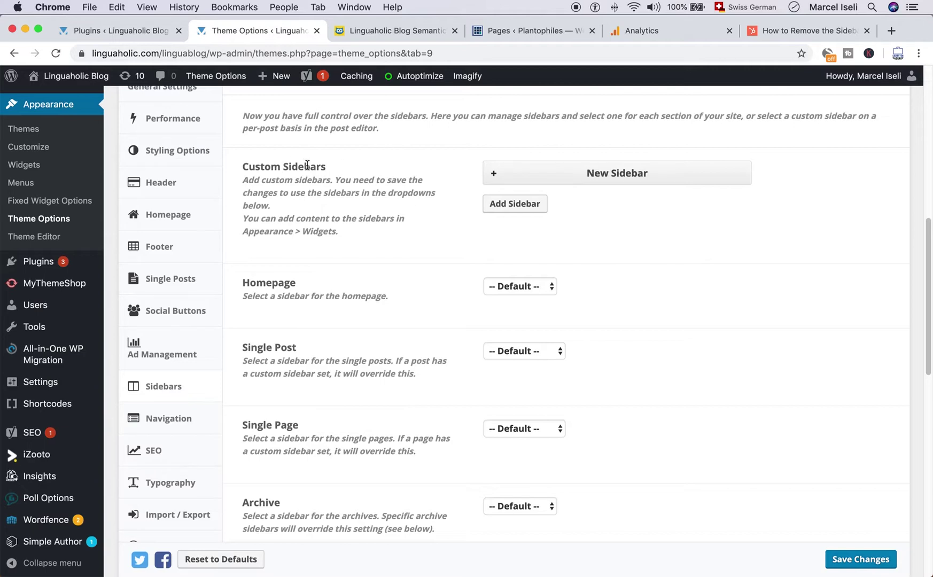
scroll(386, 196, "up", 5)
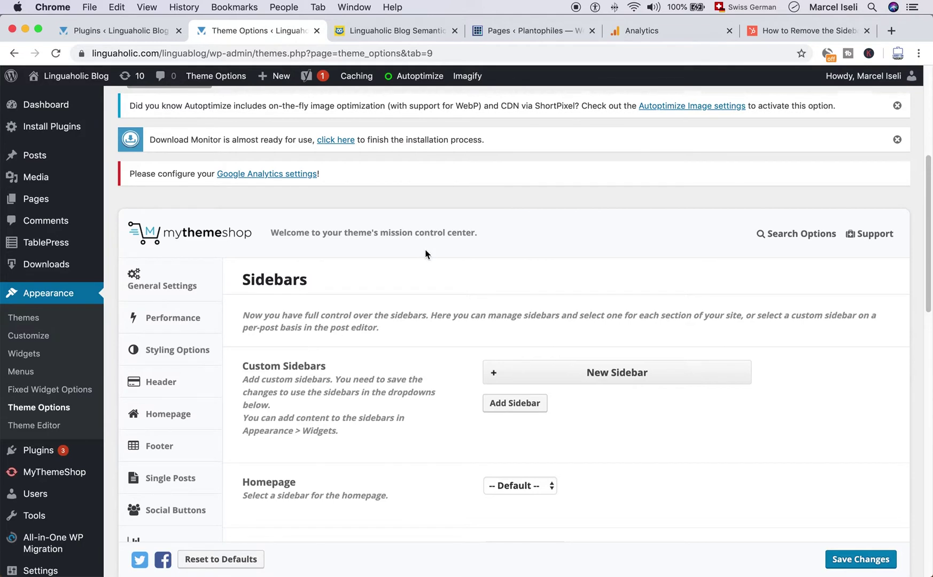
scroll(420, 251, "down", 5)
scroll(417, 258, "up", 8)
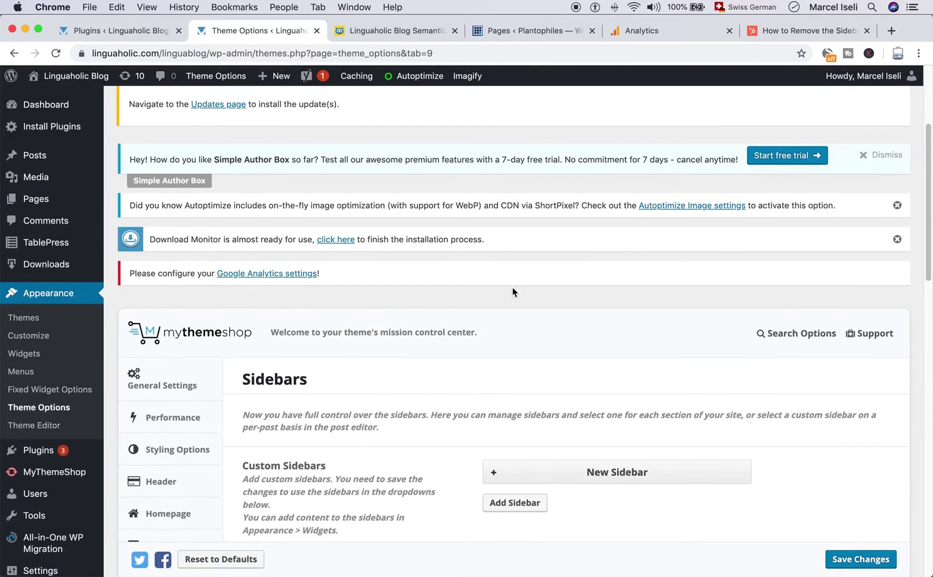
scroll(424, 268, "down", 3)
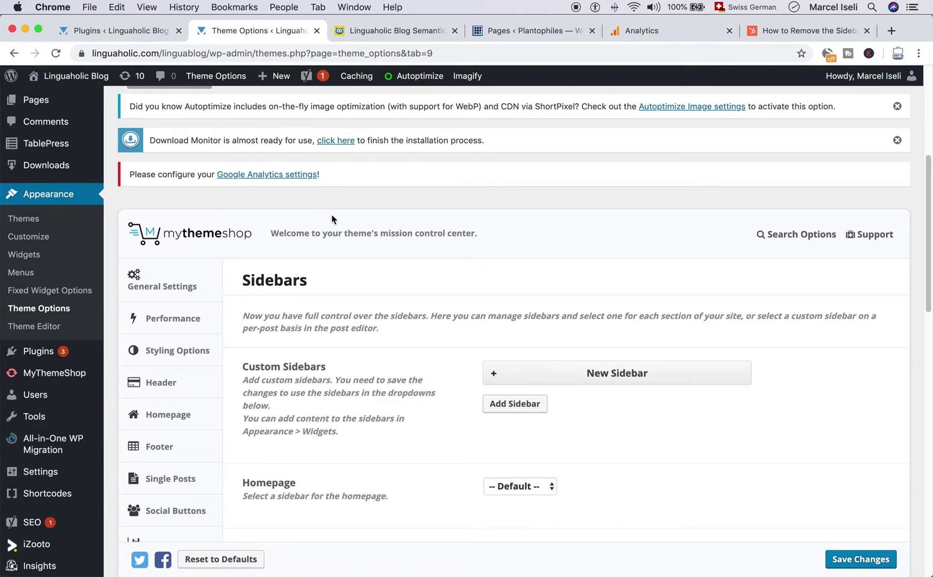
scroll(341, 221, "up", 5)
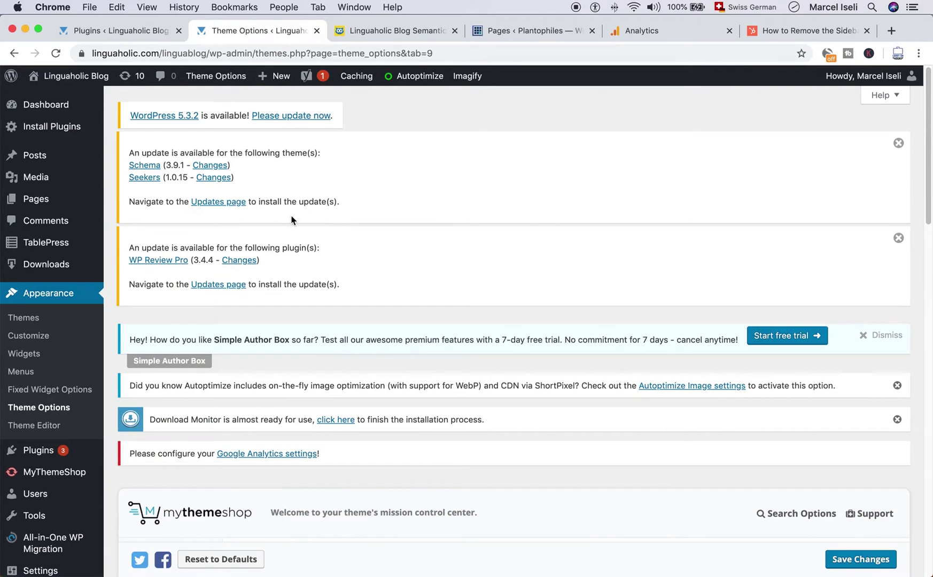
Open the page for adding new plugins and go to its plugin search
scroll(310, 232, "down", 3)
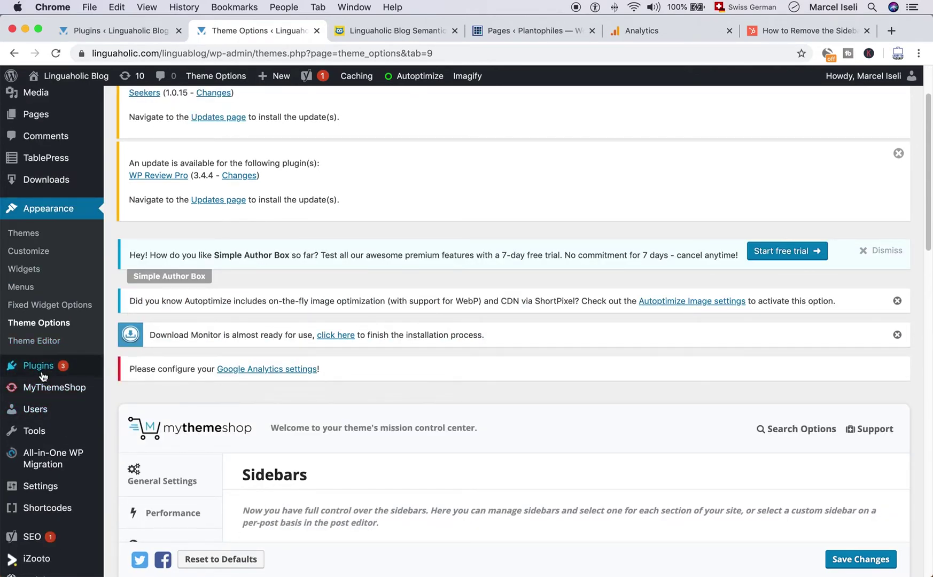
mouse_move(44, 374)
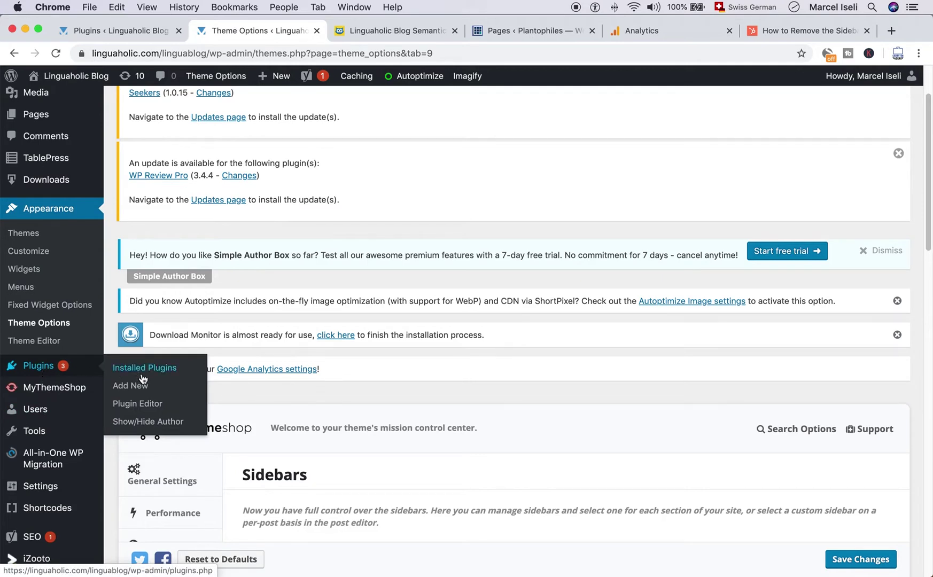
left_click(131, 386)
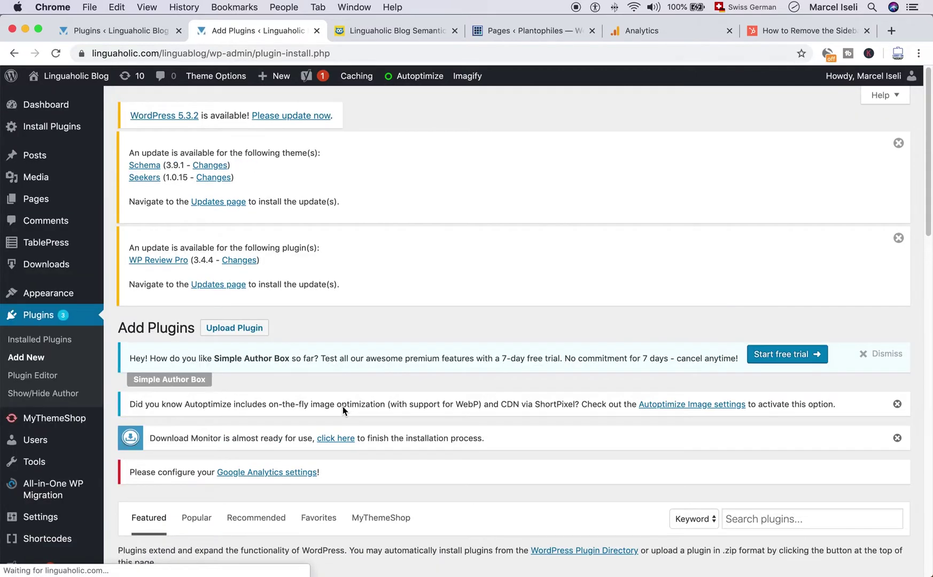
scroll(389, 401, "down", 5)
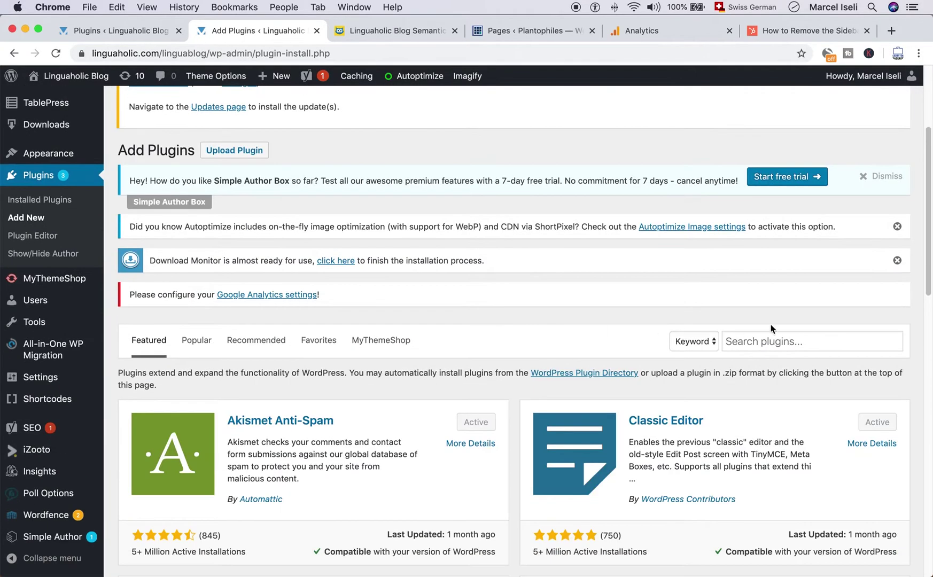
Search the plugin directory for "custom sidebars" and look through the matching plugins
left_click(766, 344)
type("custom sidebar")
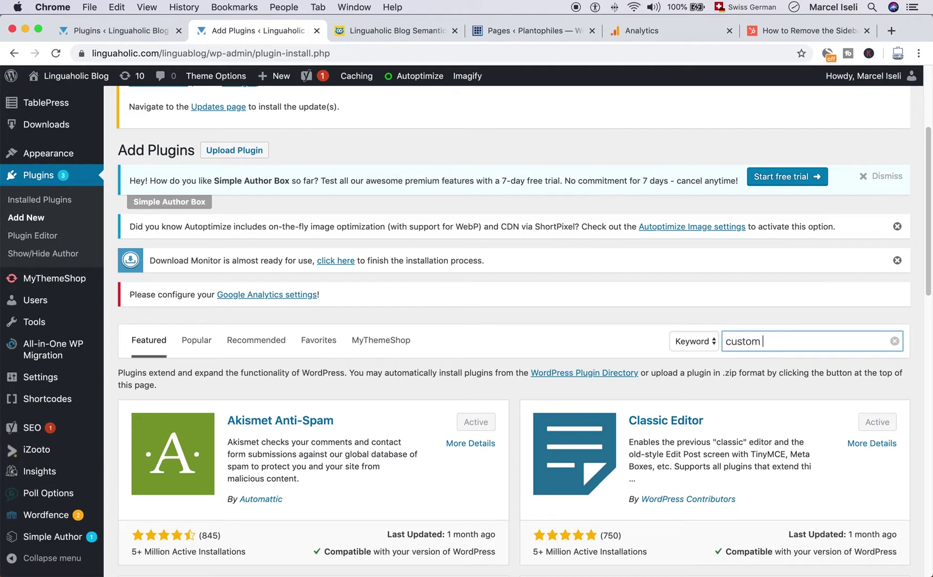
type("s")
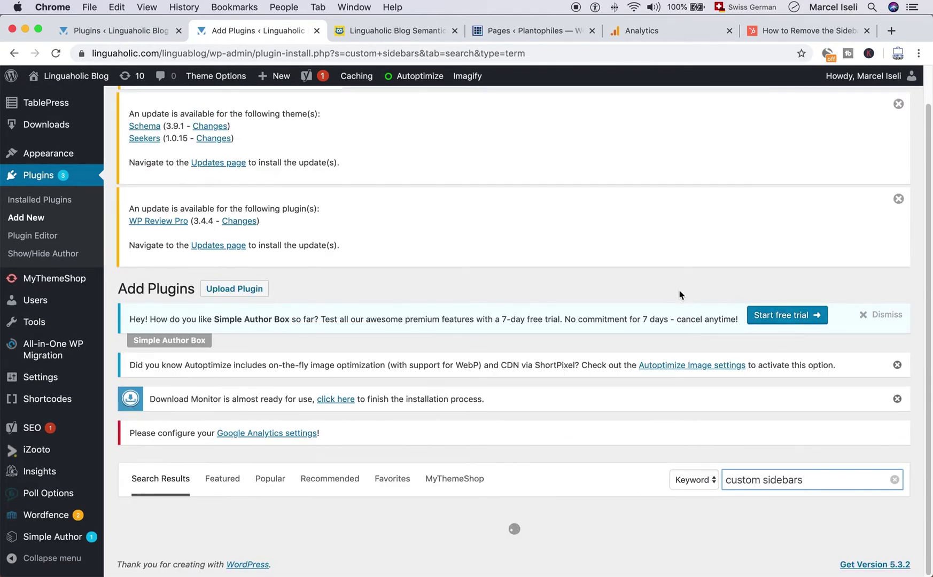
scroll(676, 305, "down", 5)
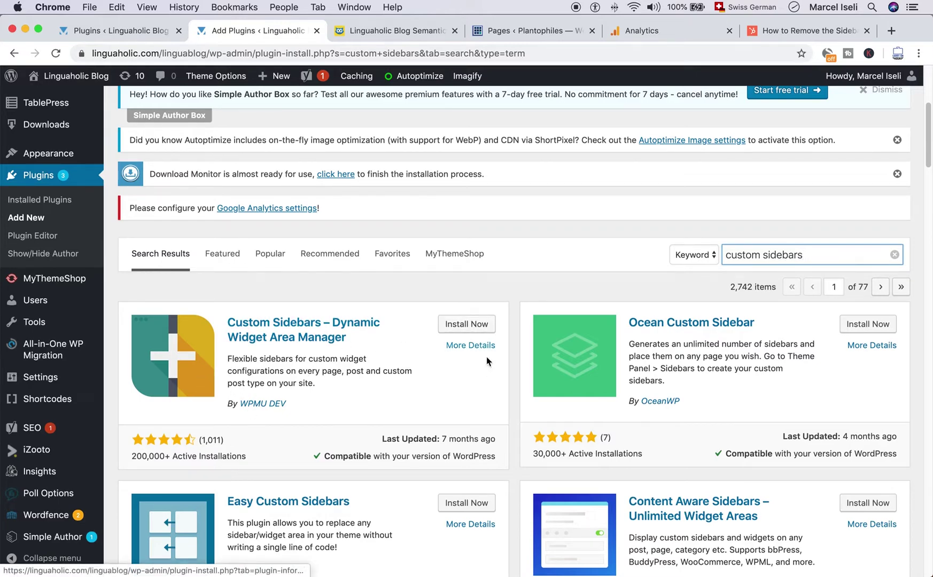
scroll(488, 370, "down", 3)
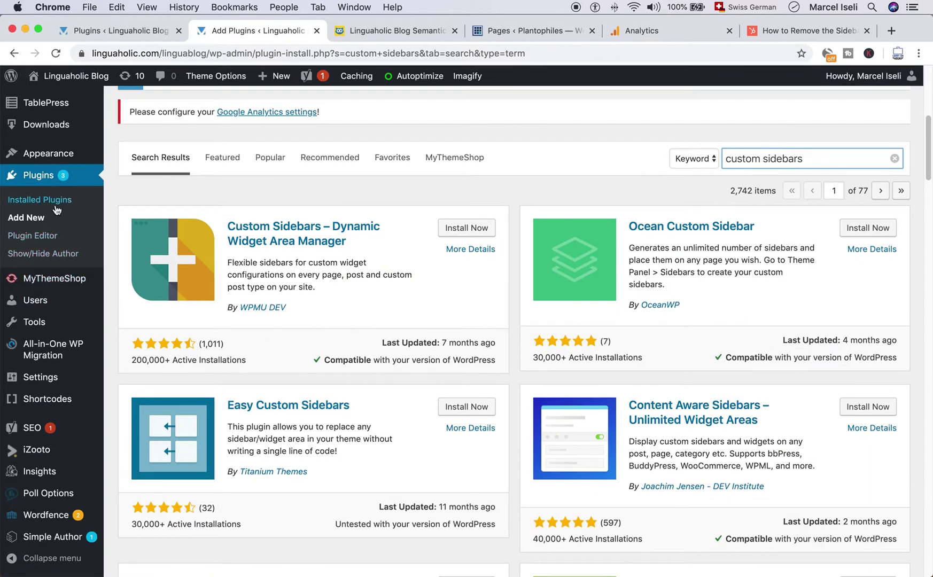
scroll(75, 262, "down", 4)
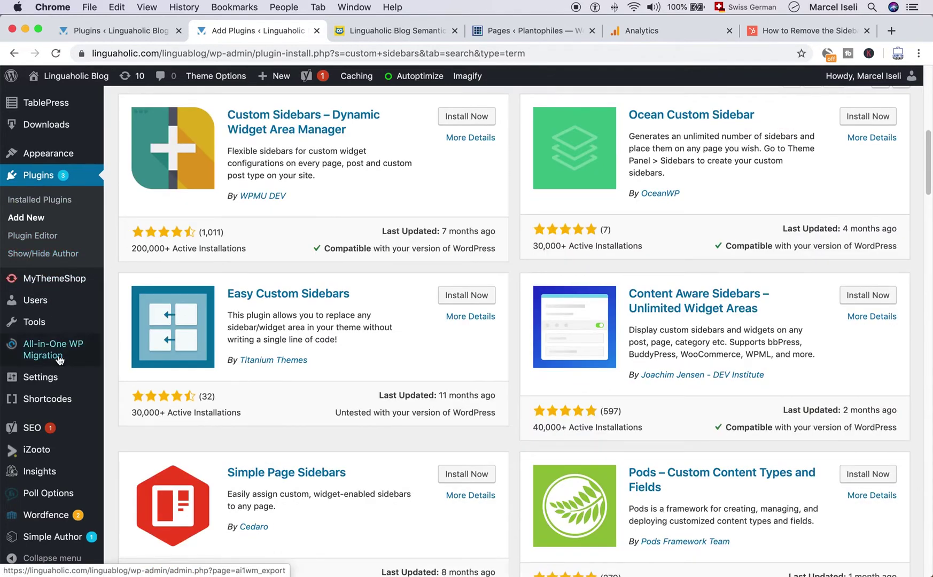
Return to the Widgets page and view the default Sidebar and New Sidebar areas
mouse_move(64, 153)
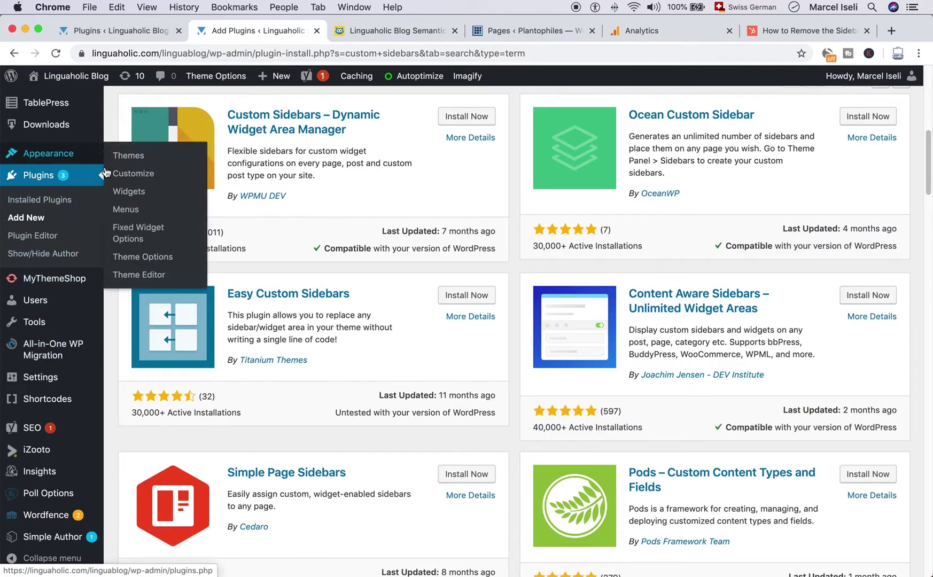
left_click(141, 198)
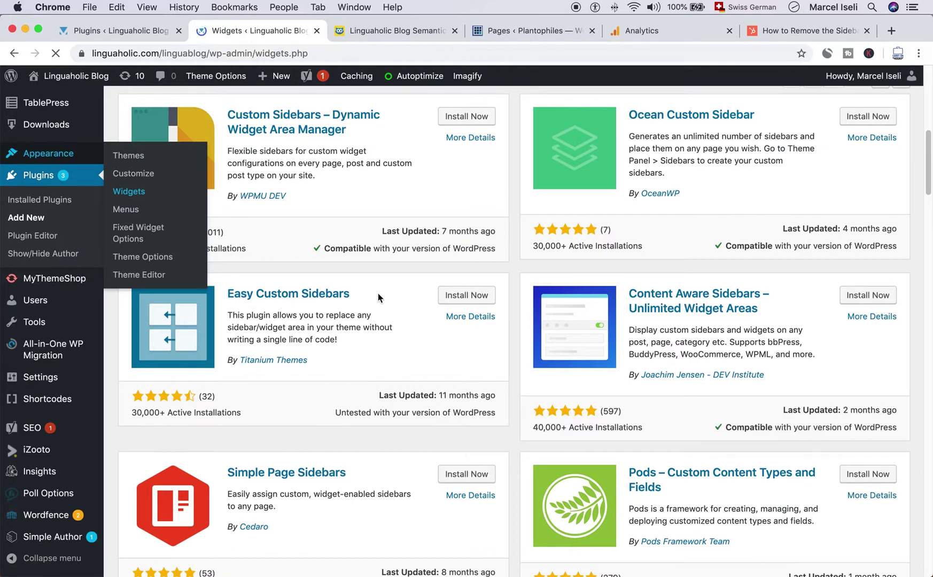
scroll(347, 289, "down", 2)
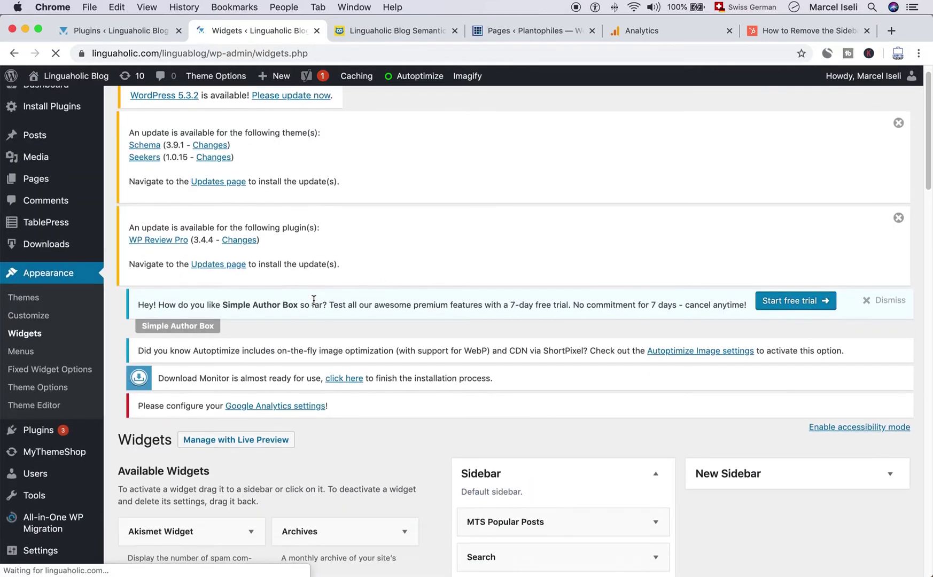
scroll(307, 306, "down", 1)
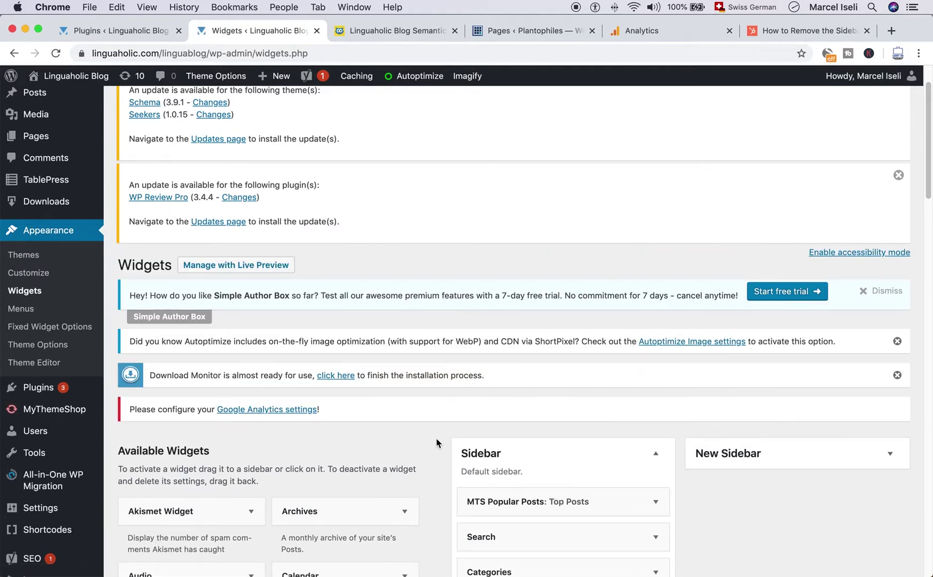
scroll(422, 401, "down", 1)
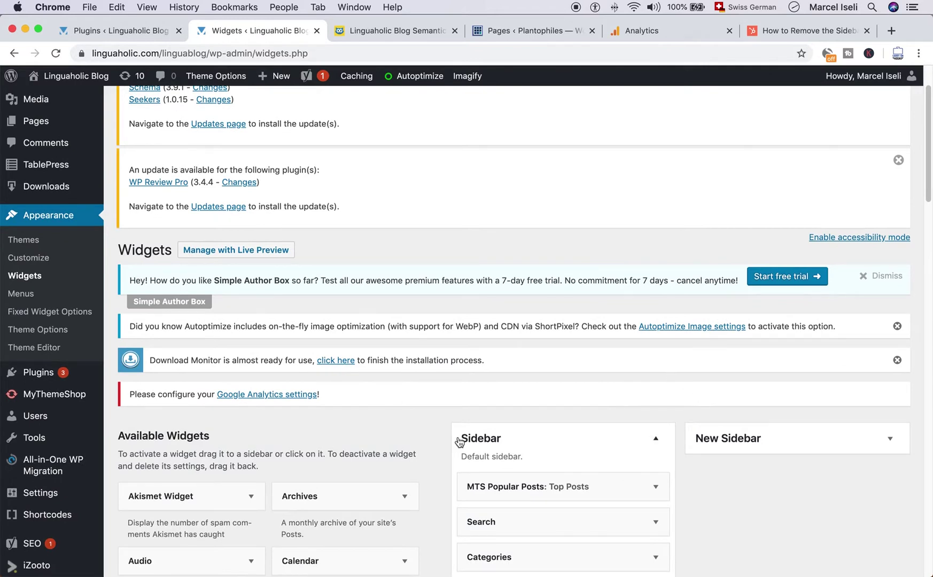
Visit the Linguaholic Blog homepage and look through its posts and the sidebar beside them
left_click(79, 78)
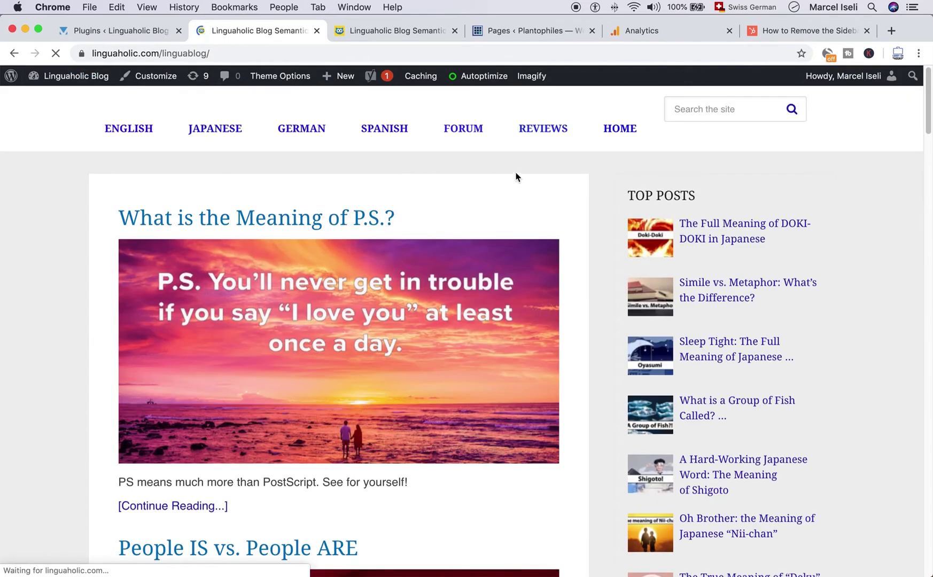
scroll(512, 176, "down", 8)
scroll(521, 194, "up", 8)
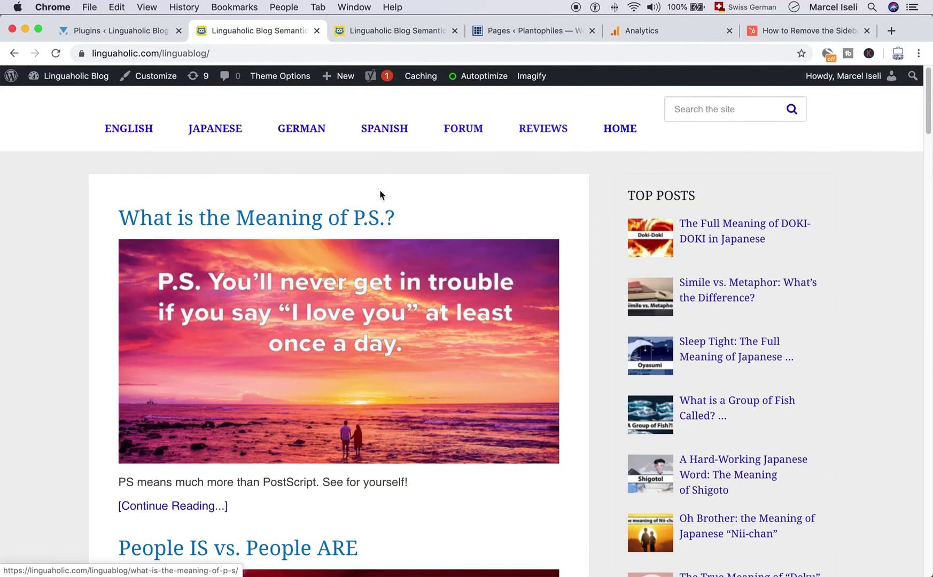
scroll(396, 185, "down", 12)
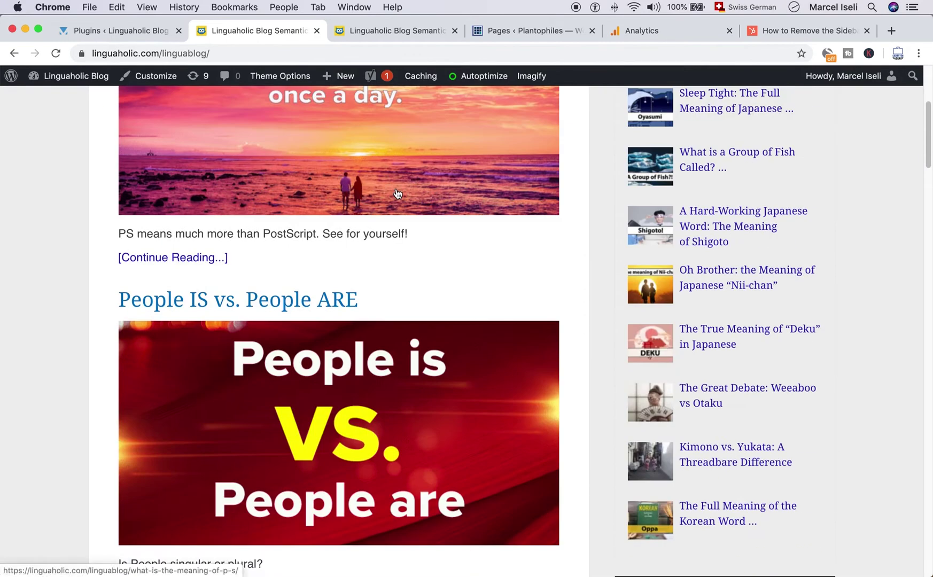
scroll(345, 210, "up", 2)
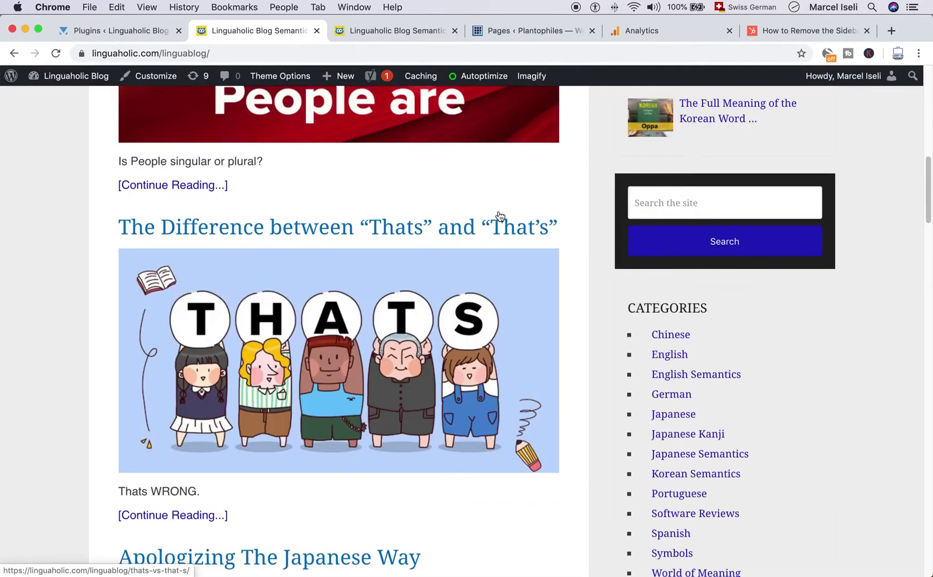
Open the post "The Difference between “Thats” and “That’s”" and examine its sidebar along the whole article
left_click(377, 233)
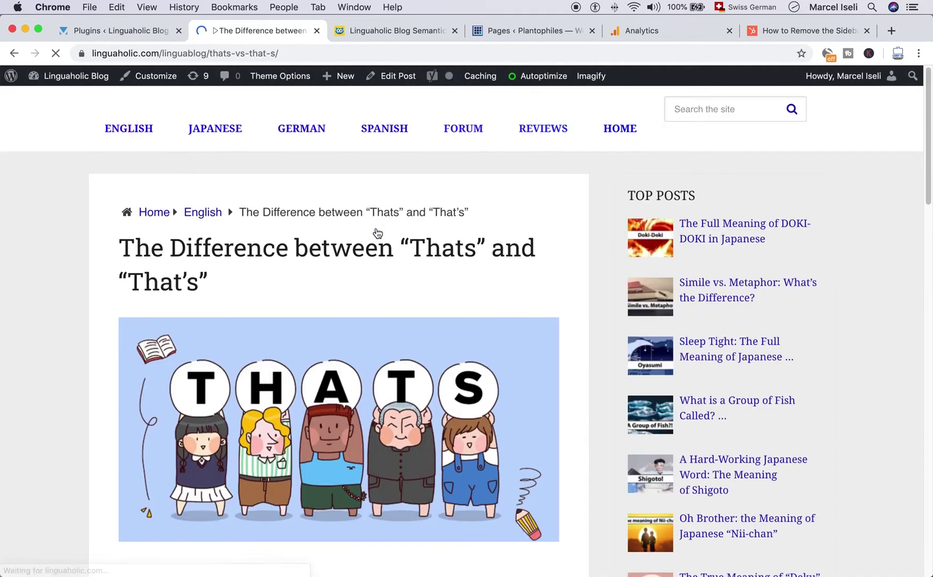
scroll(588, 177, "down", 20)
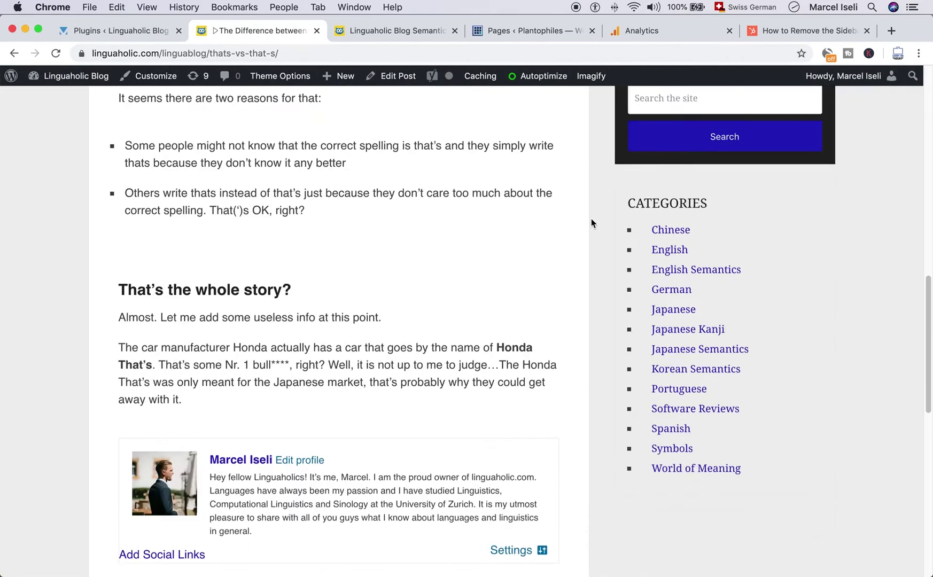
scroll(550, 256, "up", 18)
scroll(555, 272, "up", 10)
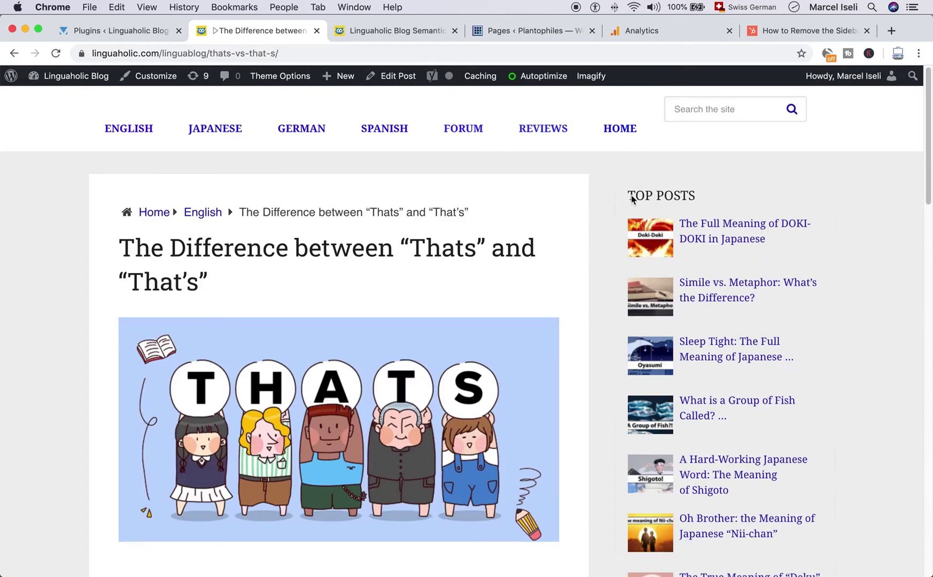
Open the "Thats" and "That's" post for editing and go to its Sidebar settings
left_click(392, 78)
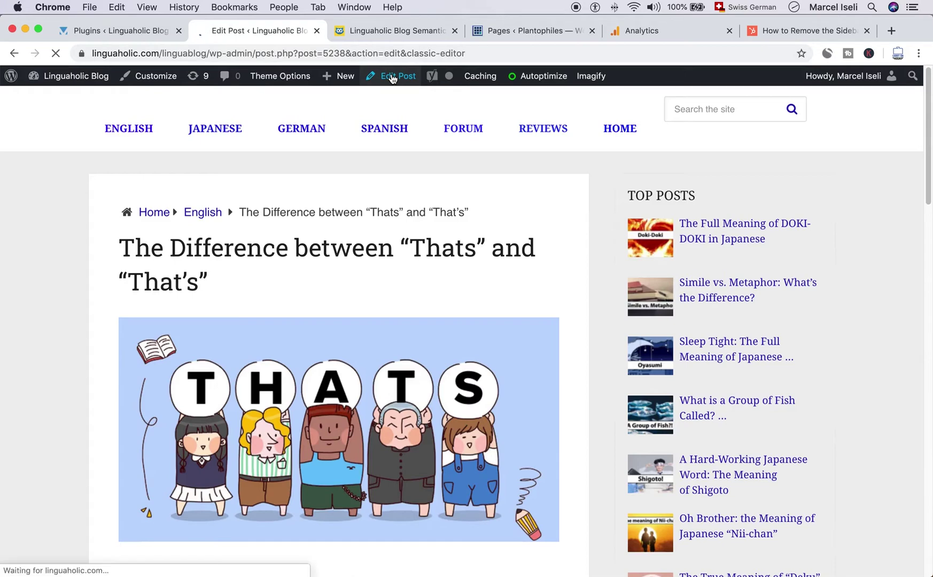
scroll(765, 123, "down", 10)
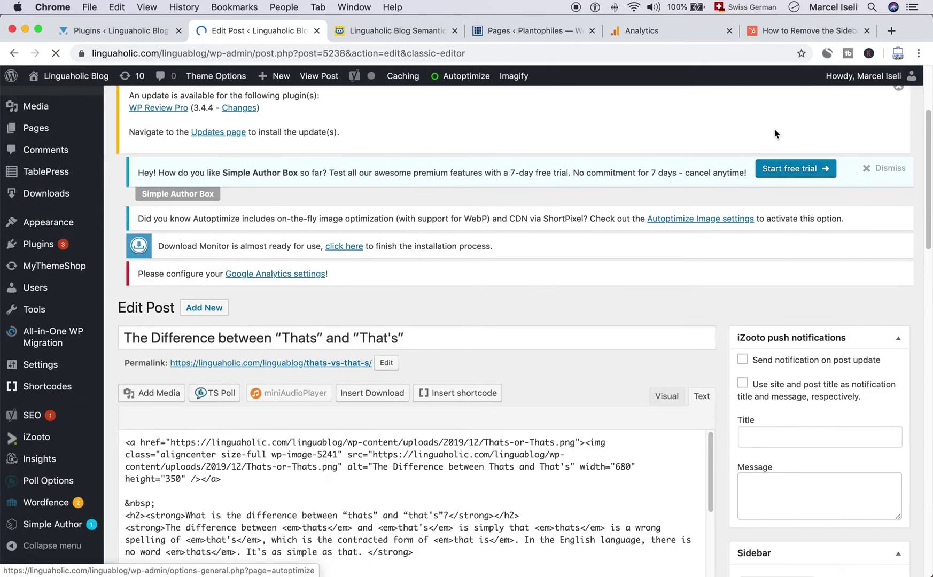
scroll(822, 279, "up", 6)
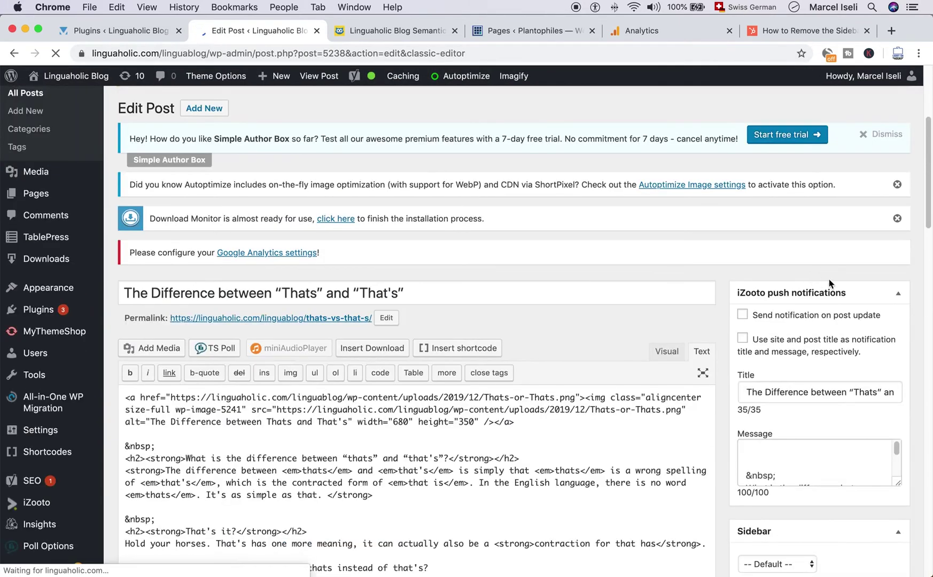
scroll(823, 294, "down", 5)
Inspect the sidebar choices available for this post, leaving the selection on Default
left_click(796, 331)
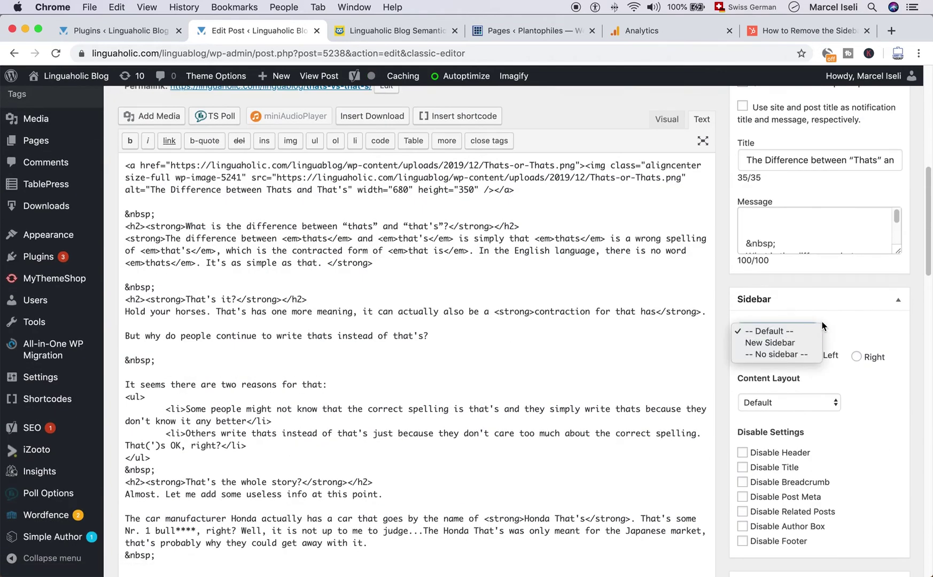
left_click(796, 331)
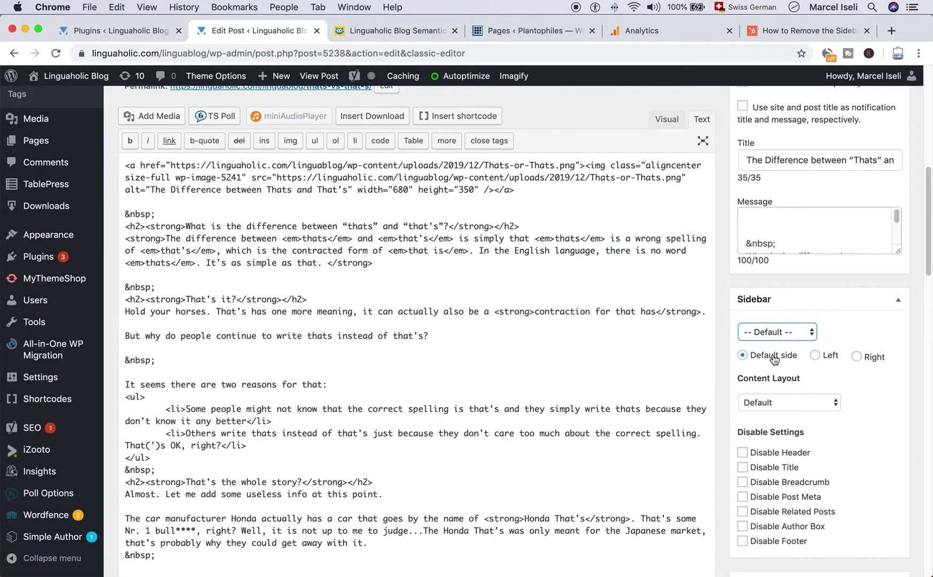
left_click(778, 332)
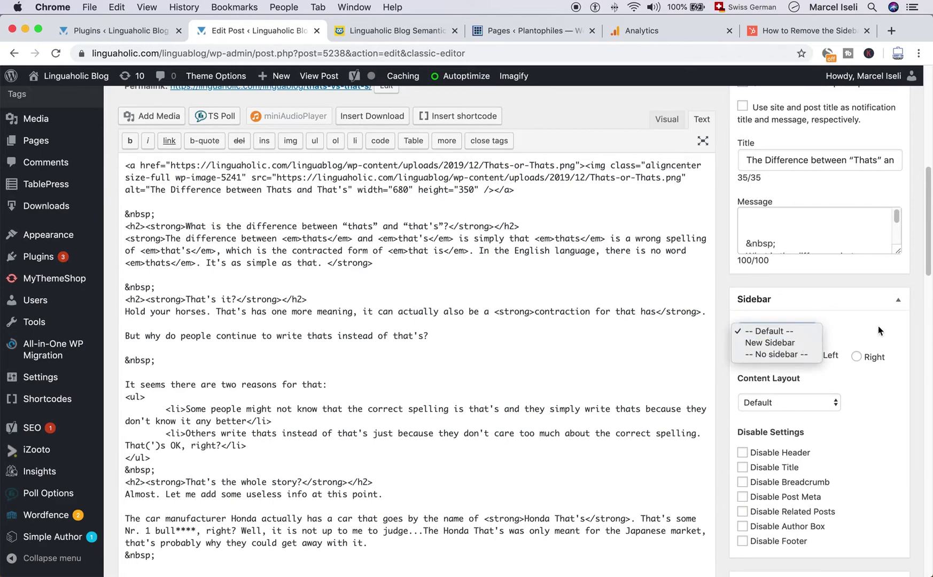
left_click(769, 331)
left_click(777, 331)
left_click(860, 323)
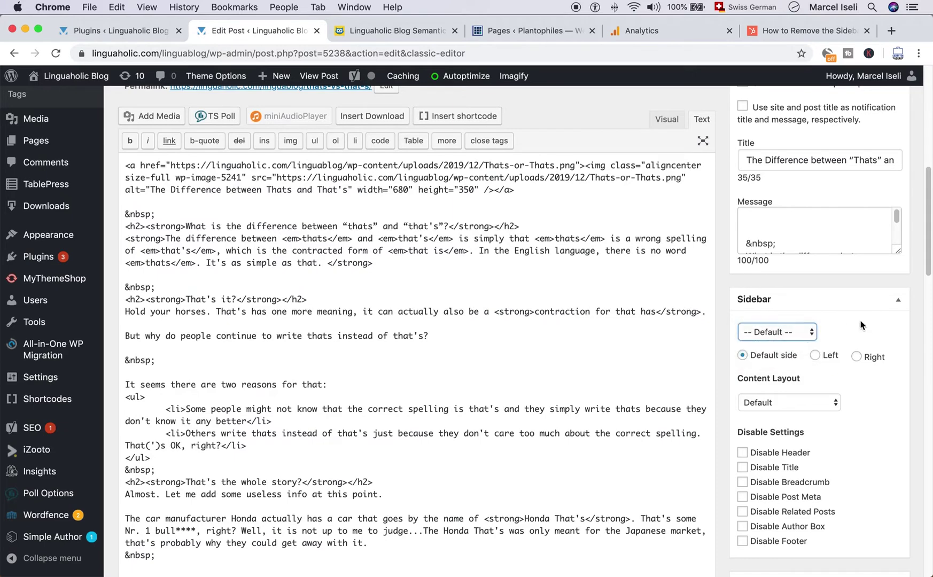
Look through the remaining settings and sections on the edit screen of the "Thats" and "That's" post
scroll(860, 324, "down", 1)
scroll(857, 318, "down", 10)
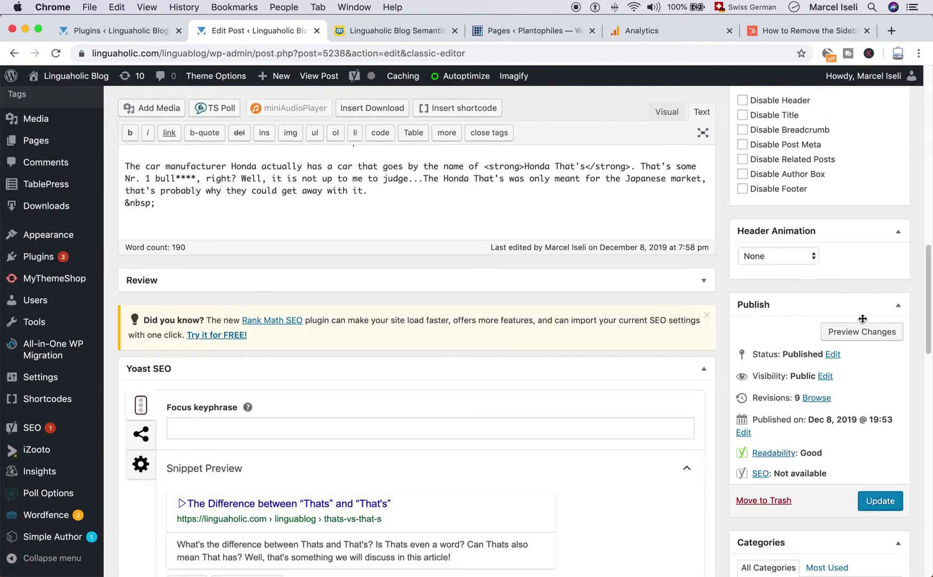
scroll(863, 322, "down", 4)
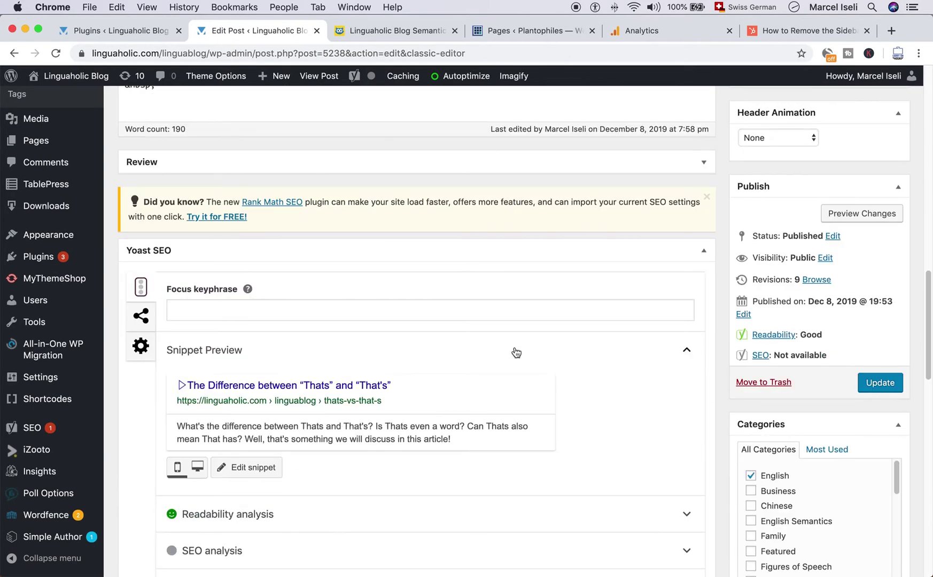
scroll(473, 309, "up", 10)
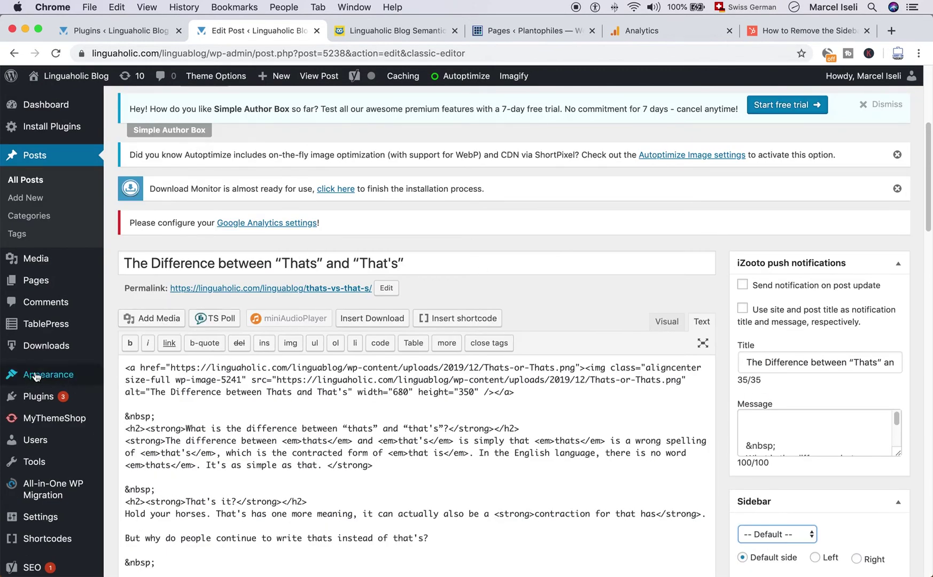
mouse_move(36, 376)
scroll(555, 363, "up", 5)
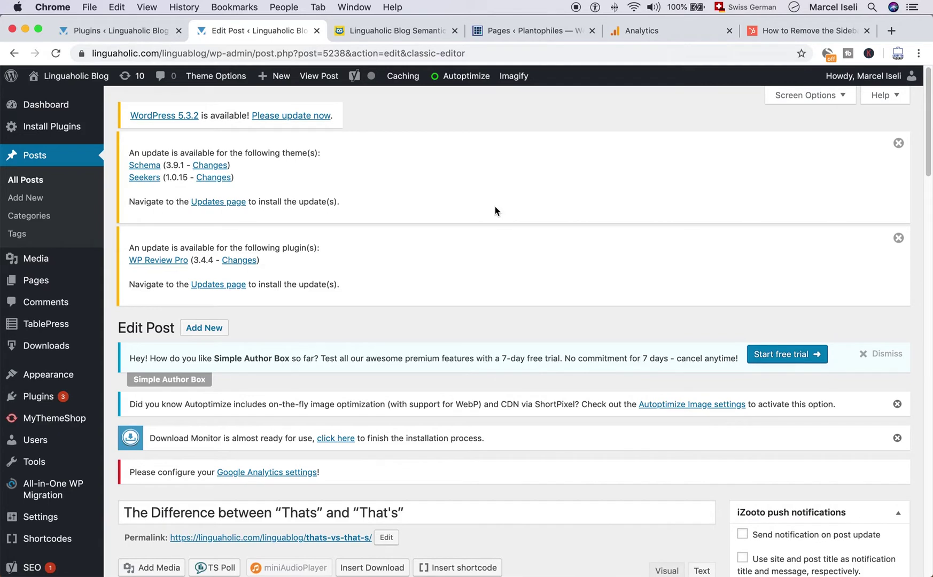
Visit the Linguaholic Blog homepage, then open the Theme Options from there
left_click(117, 78)
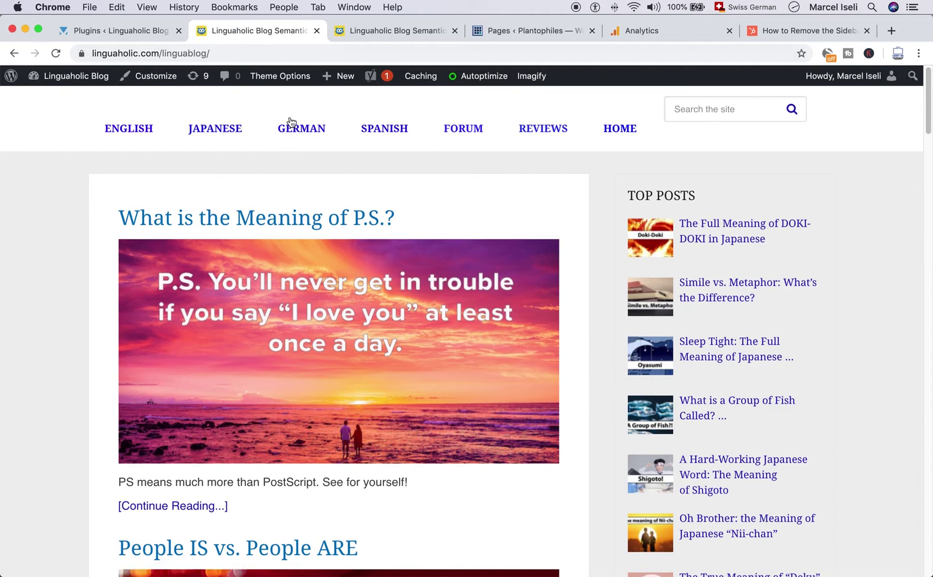
left_click(280, 76)
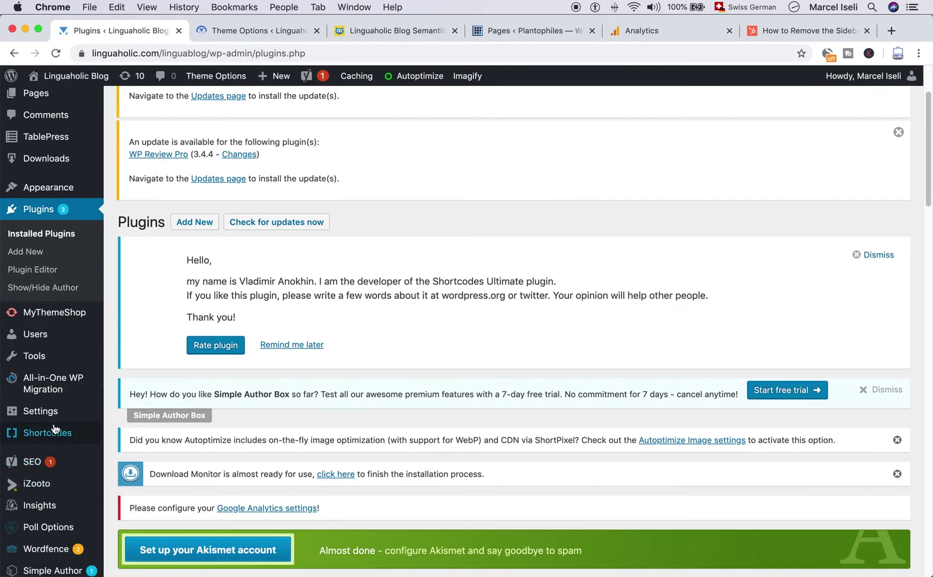
Open the site's Reading settings and examine the options for what the homepage displays
mouse_move(51, 417)
left_click(139, 324)
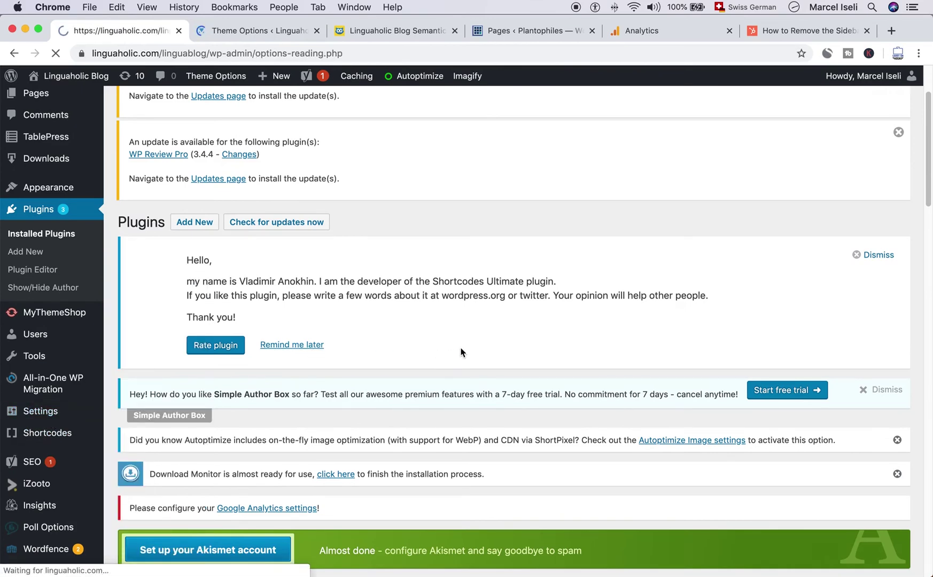
scroll(387, 324, "down", 3)
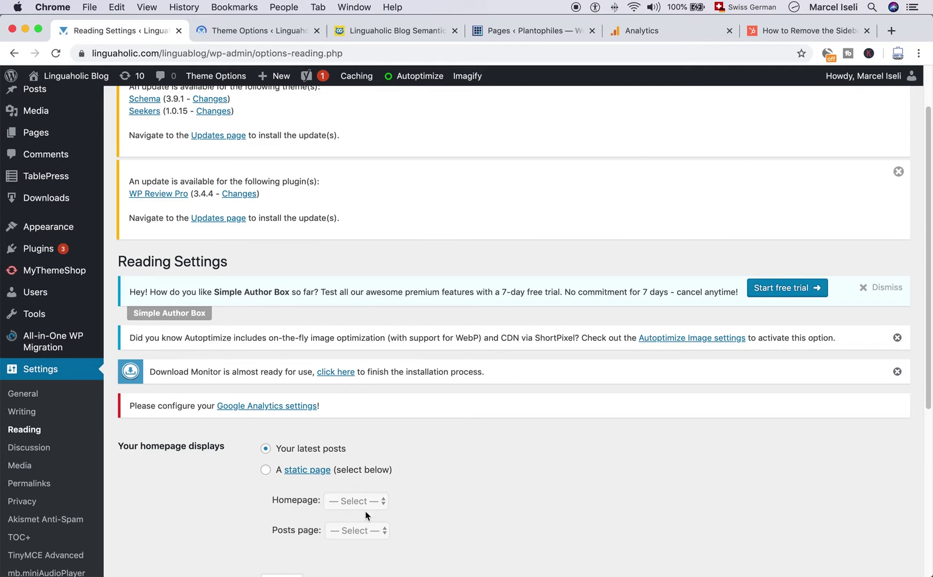
Visit the blog homepage from the Reading settings to view its desktop layout with the sidebar
mouse_move(358, 77)
left_click(69, 75)
mouse_move(417, 75)
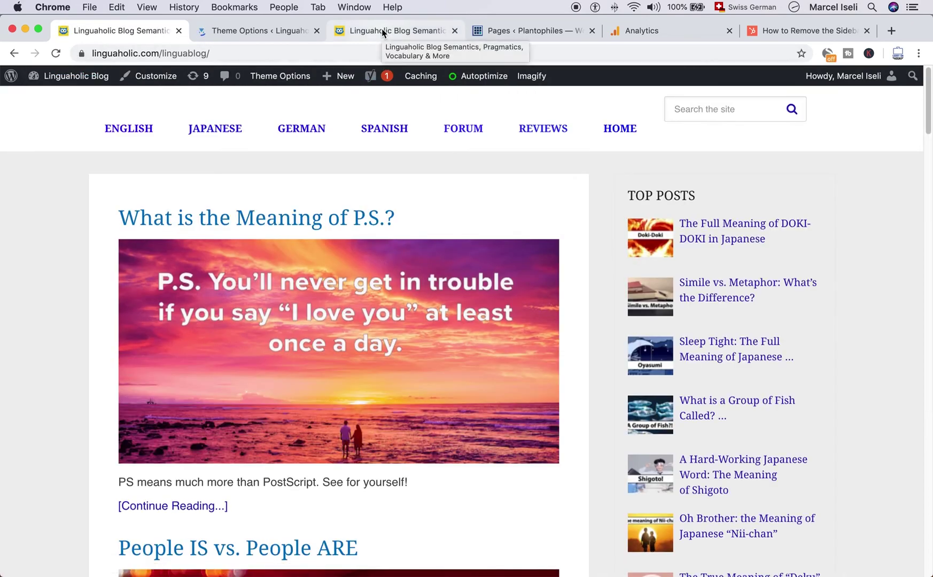
Switch to the blog's mobile preview, set the emulated device to iPhone 6/7/8 and look through the homepage
left_click(383, 31)
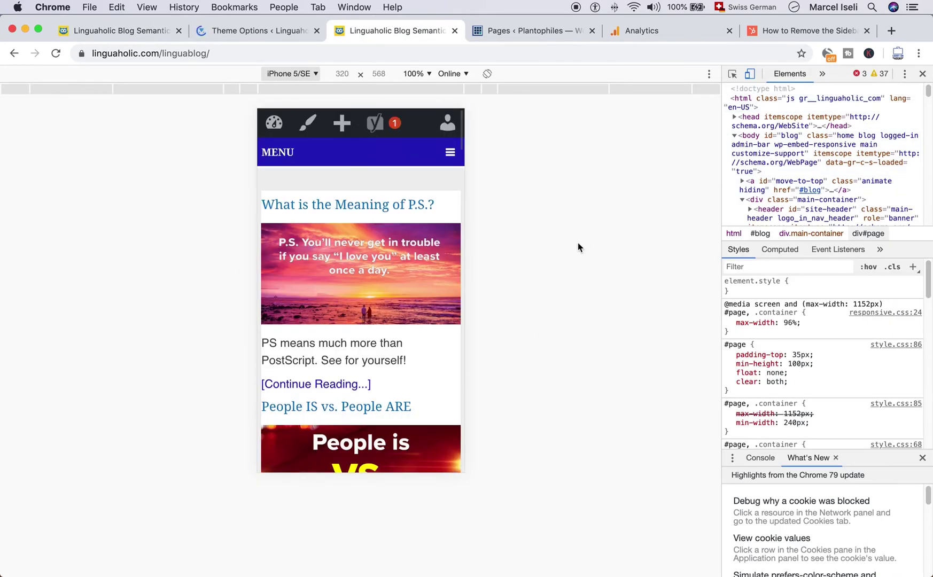
left_click(303, 77)
left_click(308, 157)
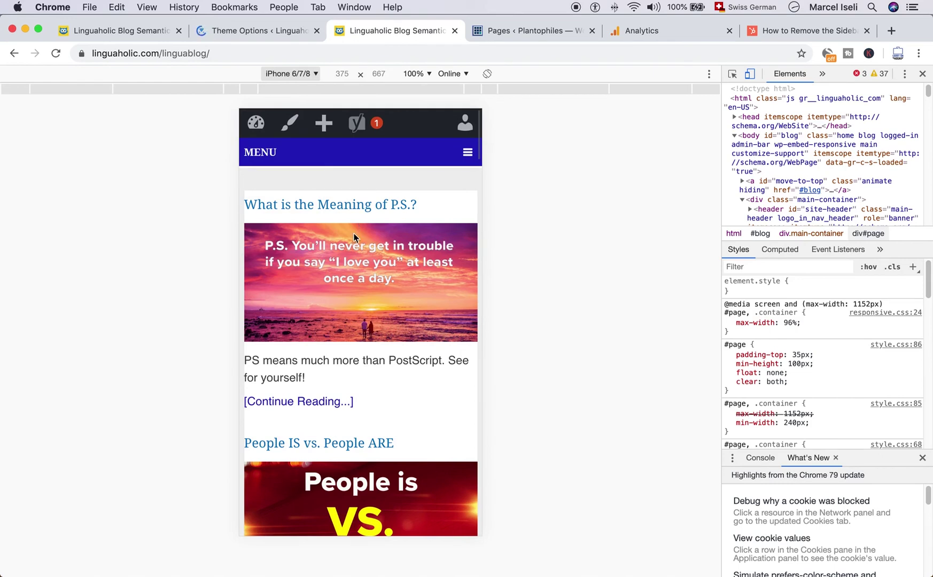
scroll(443, 180, "down", 5)
scroll(443, 184, "down", 8)
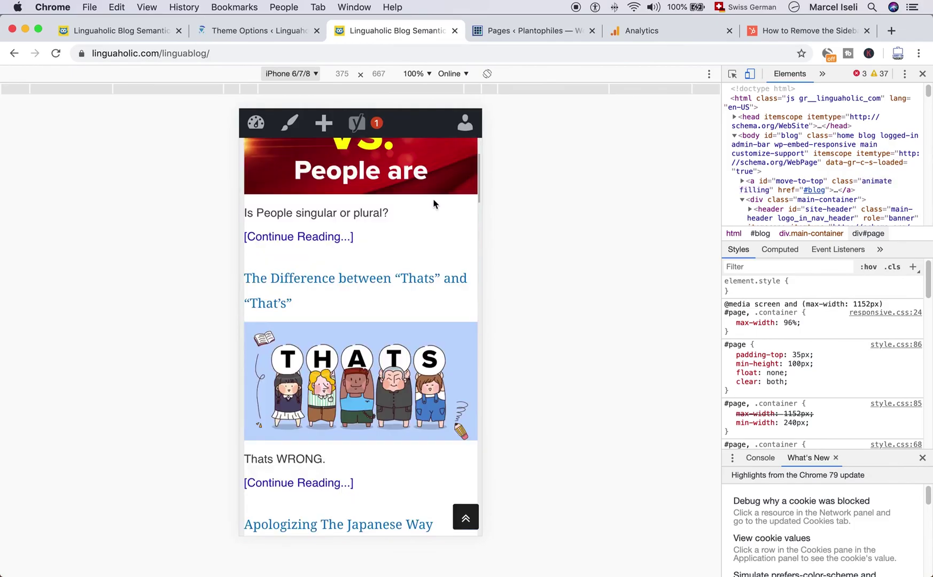